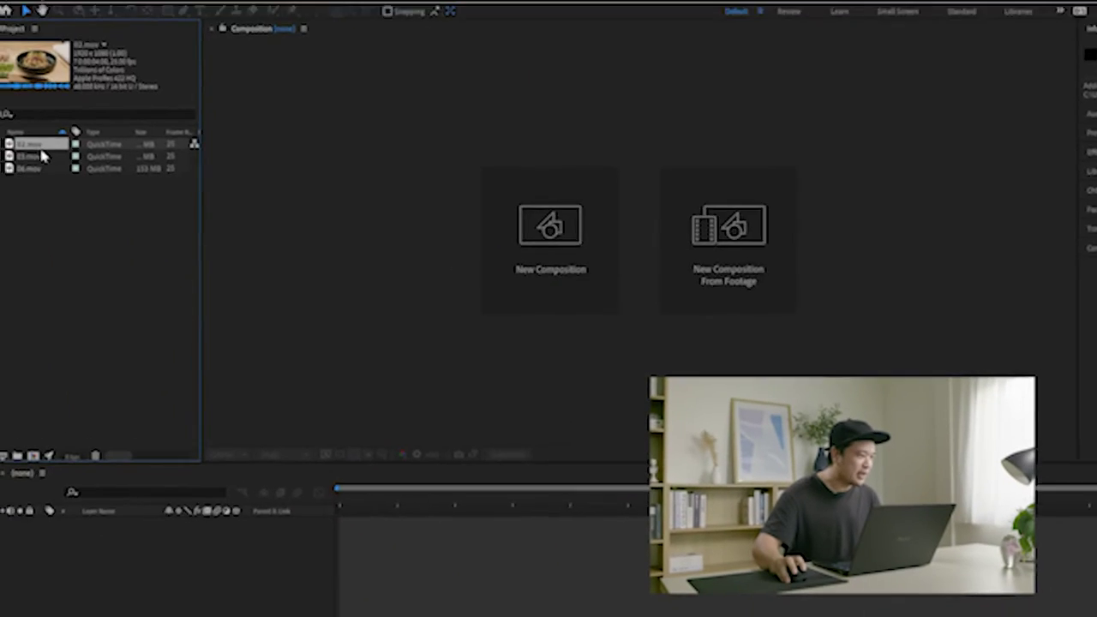
Create composition 03 from the 03.mov clip and duplicate its 03.mov layer
click(35, 183)
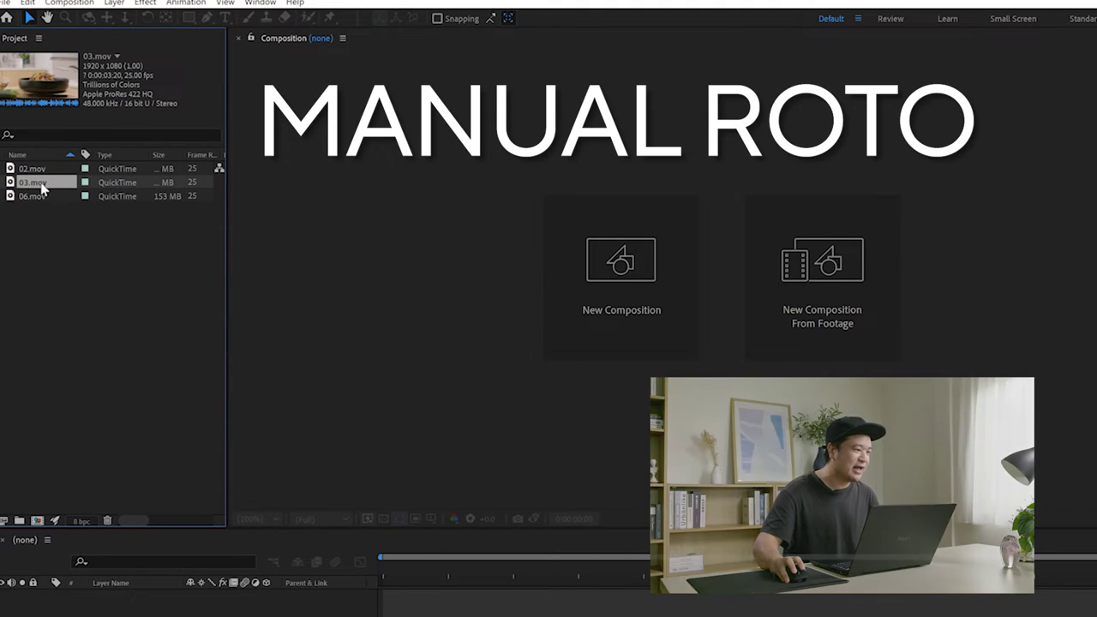
click(38, 524)
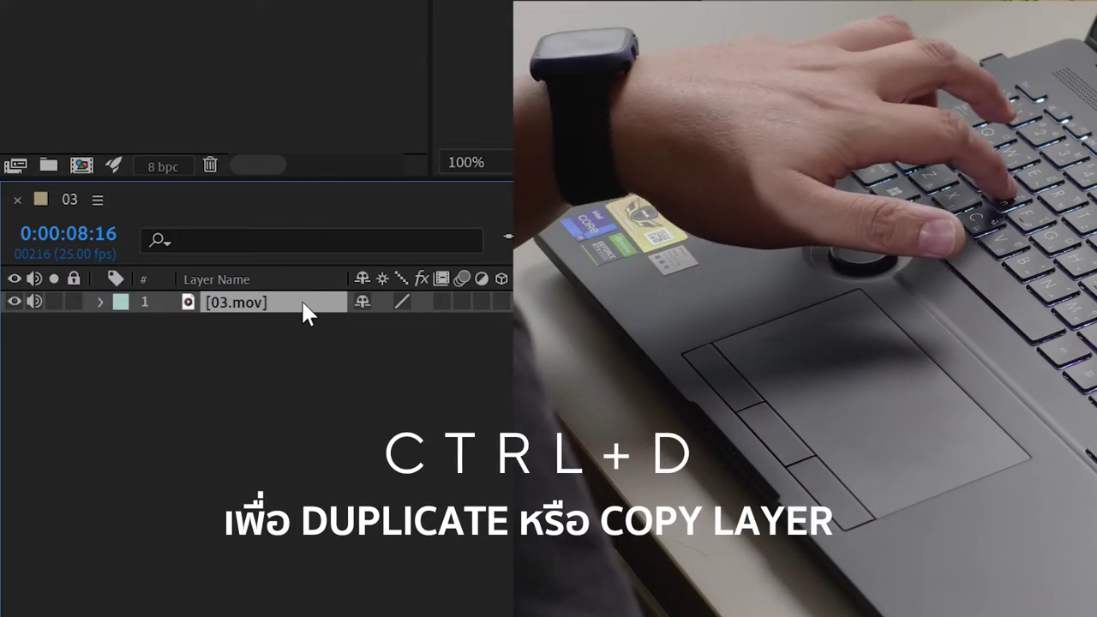
key(ctrl+d)
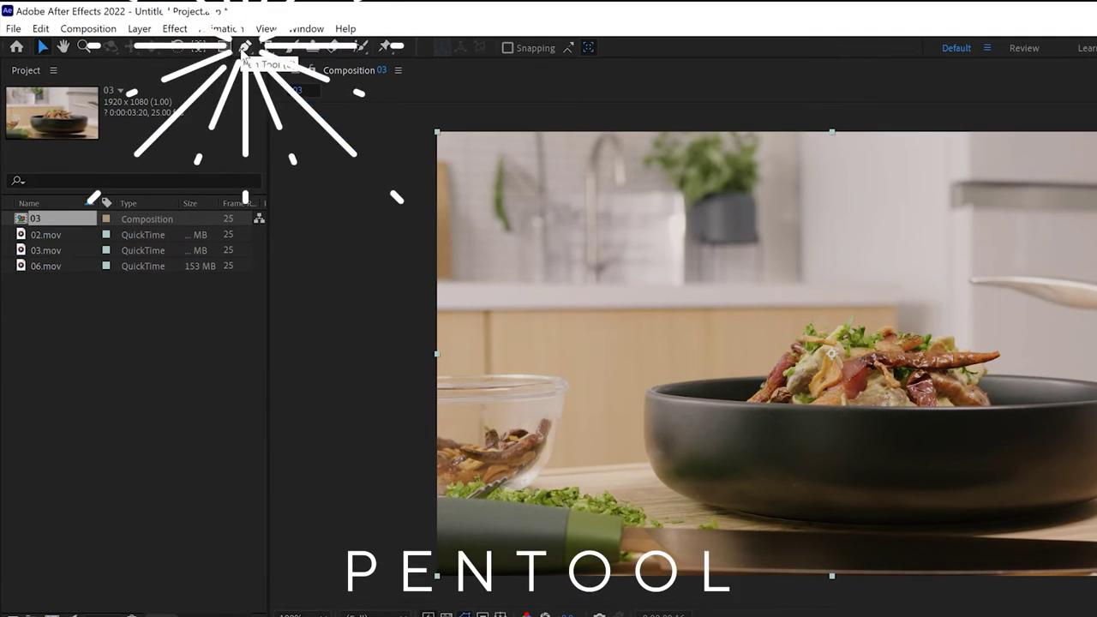
Pick the Pen tool and park the playhead at 0:00:11:08, where the hand grips the bowl
click(246, 47)
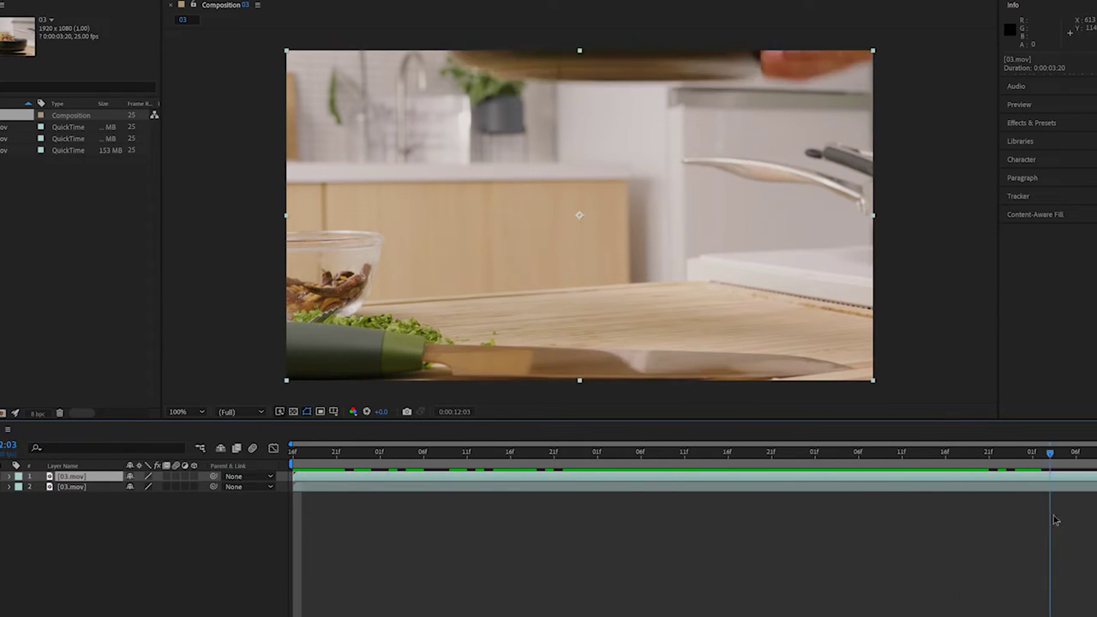
click(554, 452)
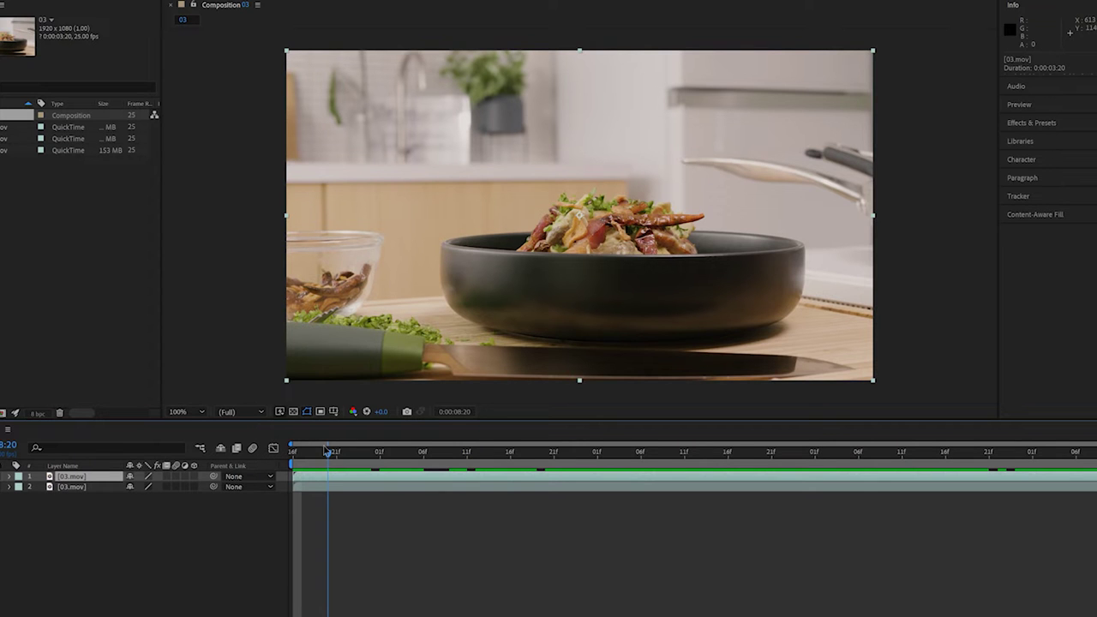
click(910, 452)
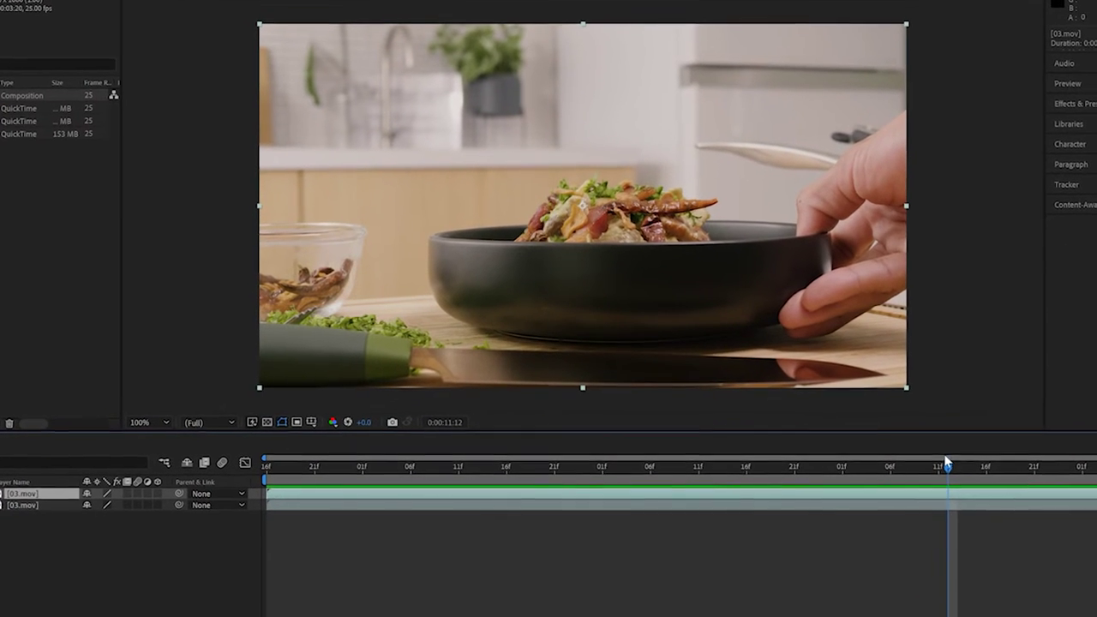
drag(958, 481, 938, 483)
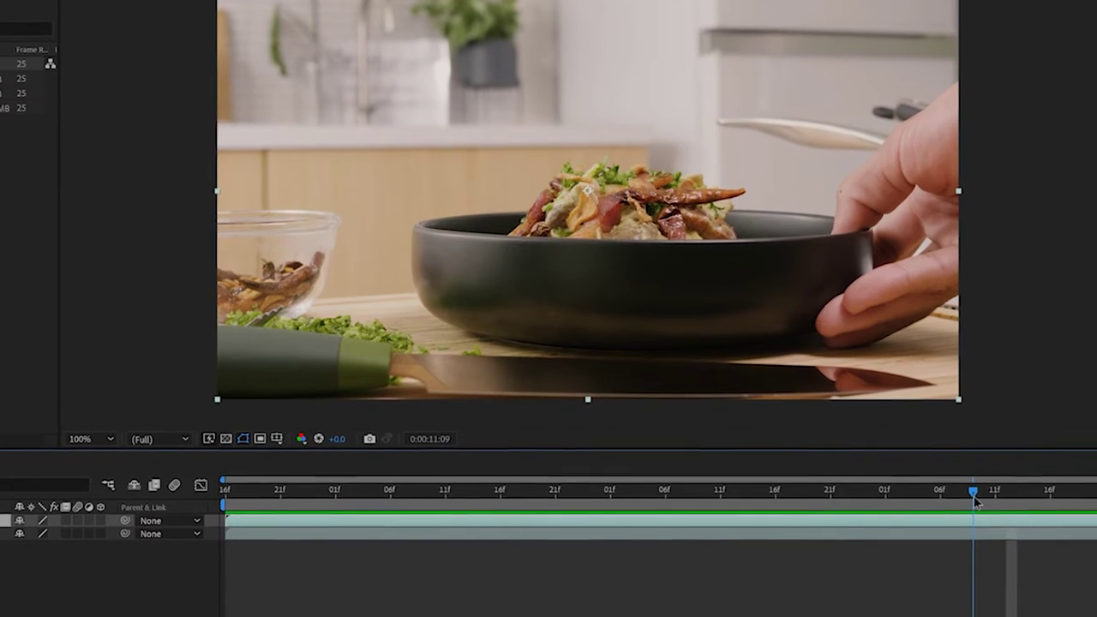
drag(988, 508, 1000, 505)
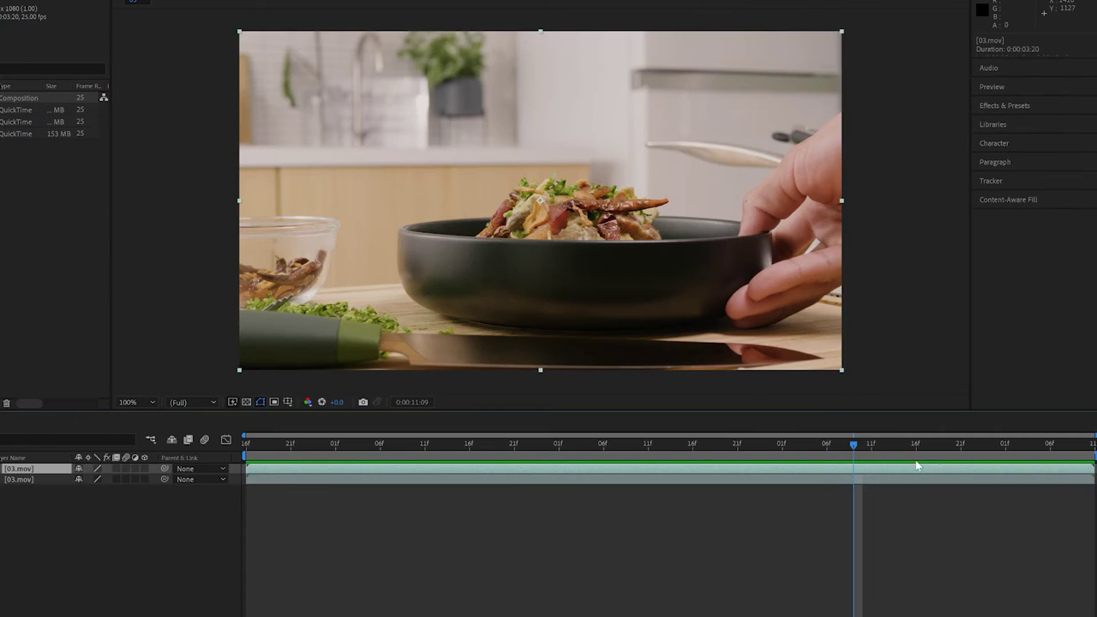
drag(851, 445, 846, 447)
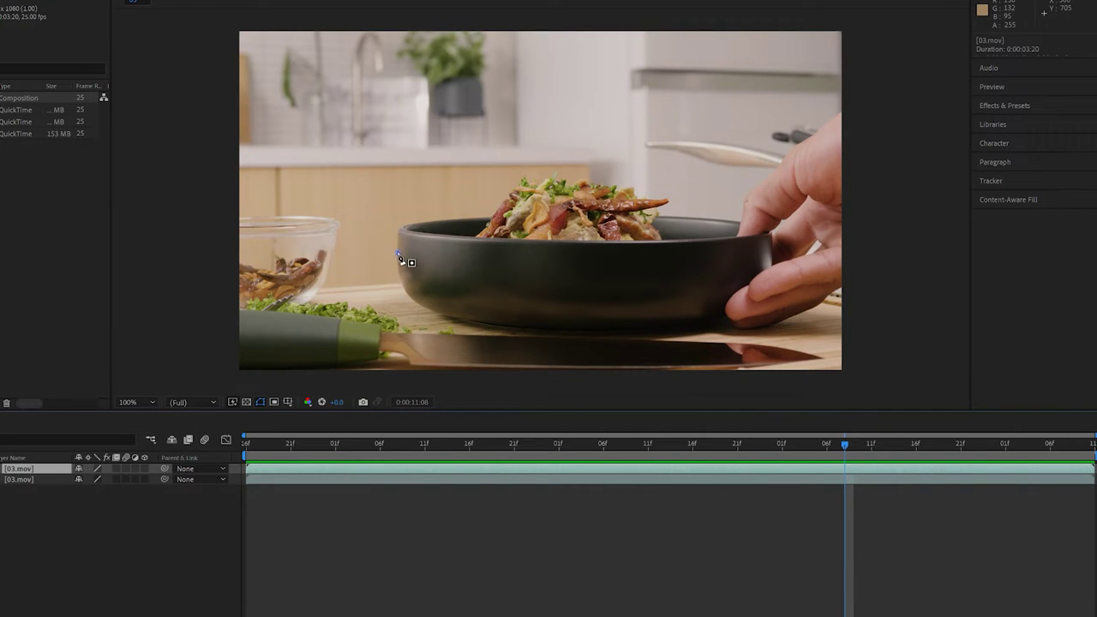
Draw a closed Bezier mask around the bowl's base, right end and top rim
drag(457, 320, 505, 329)
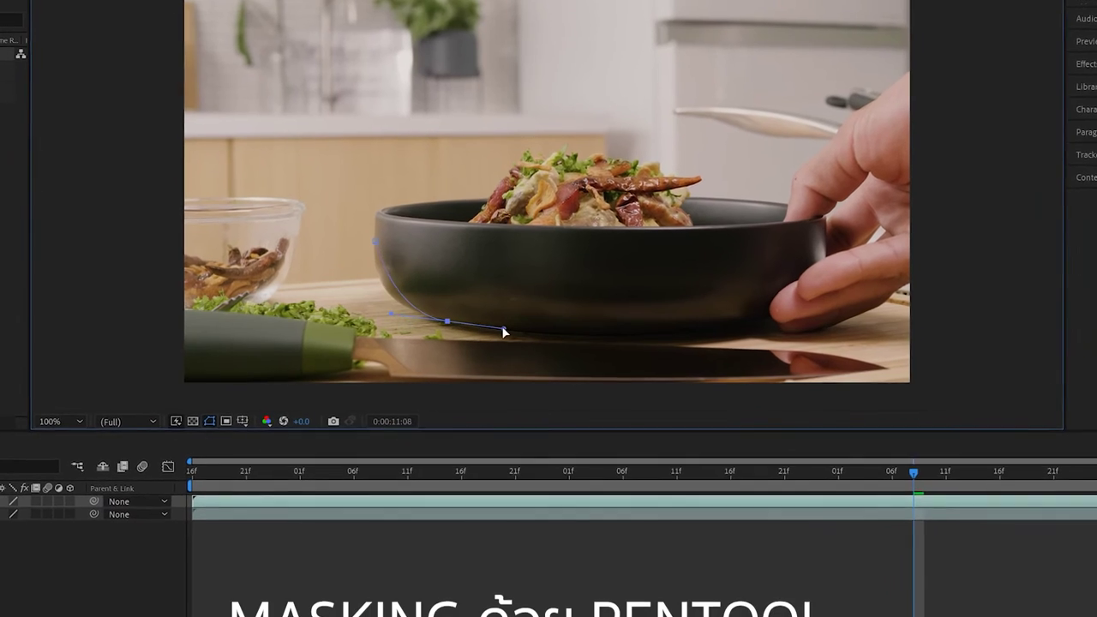
drag(697, 341, 711, 337)
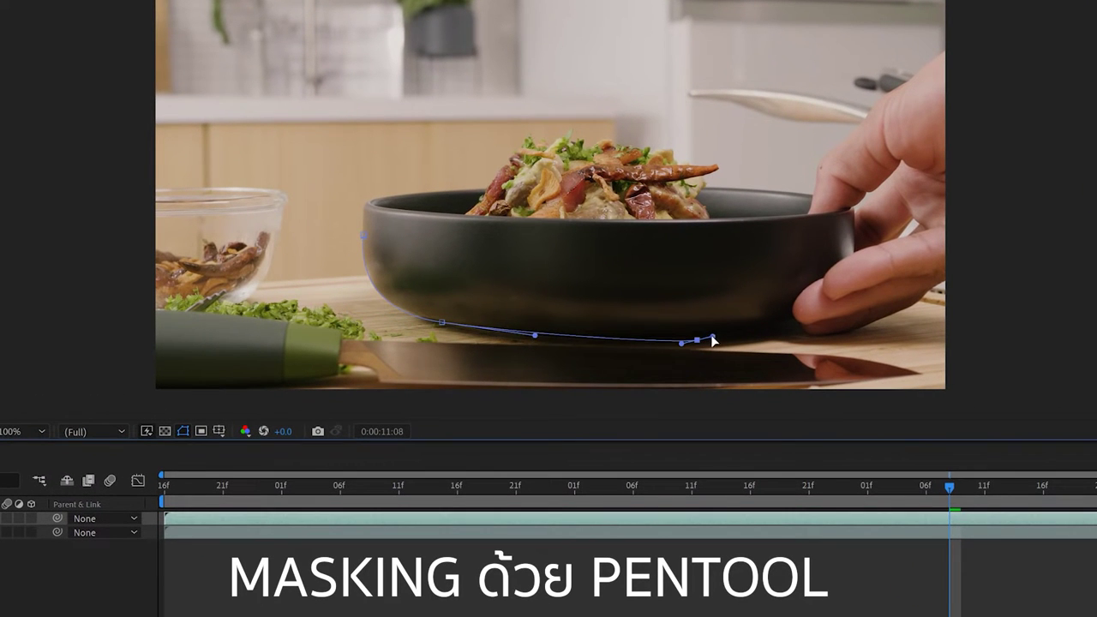
drag(840, 316, 845, 309)
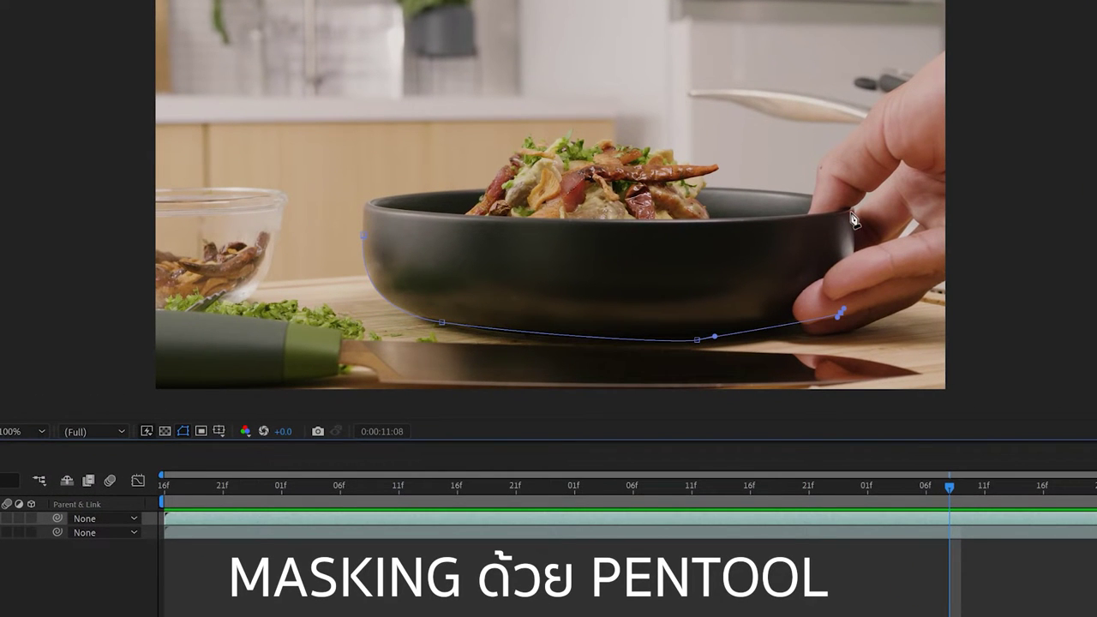
drag(703, 220, 658, 225)
drag(384, 210, 381, 213)
click(363, 222)
drag(441, 323, 464, 334)
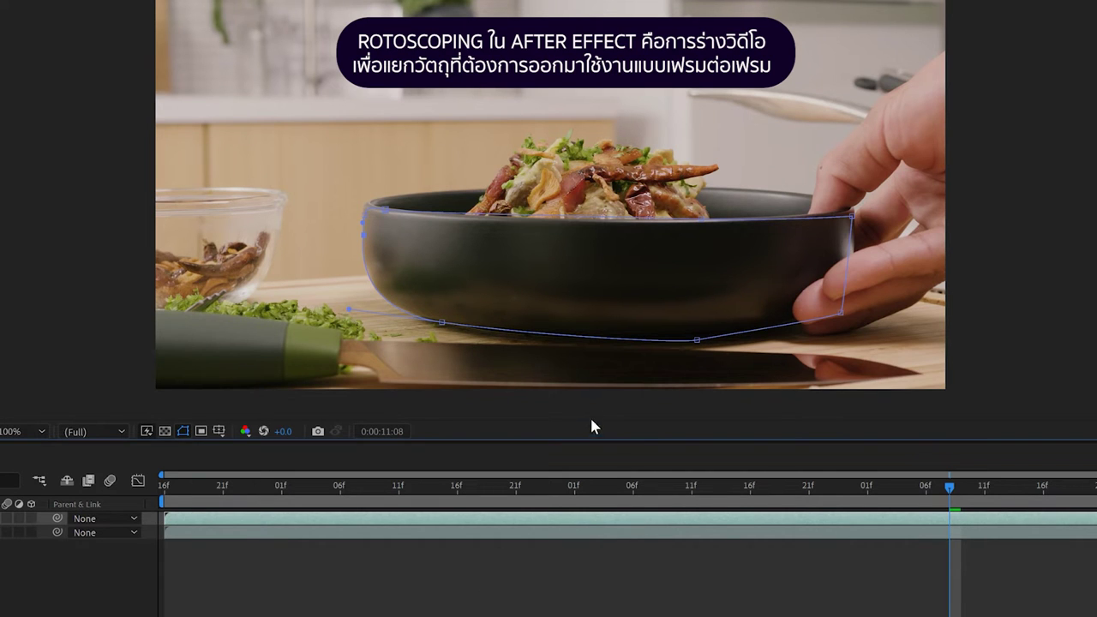
Zoom in and shift mask vertices to hug the bowl's base, then check the result
key(period)
key(period)
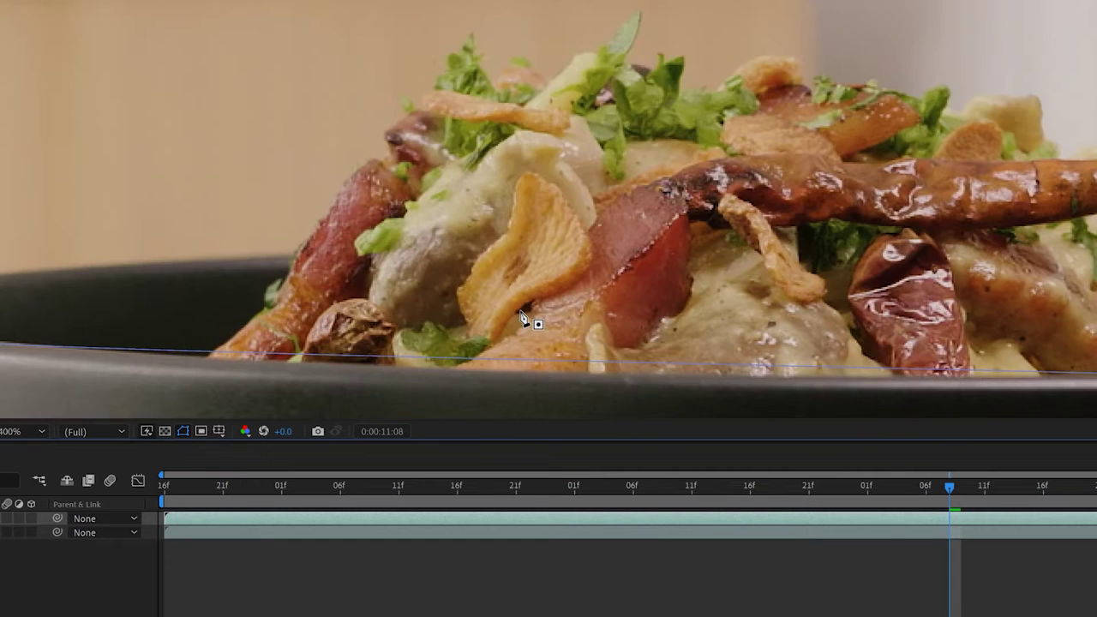
mouse_move(526, 323)
mouse_down()
mouse_move(636, 104)
mouse_move(639, 67)
mouse_up()
drag(629, 116, 579, 105)
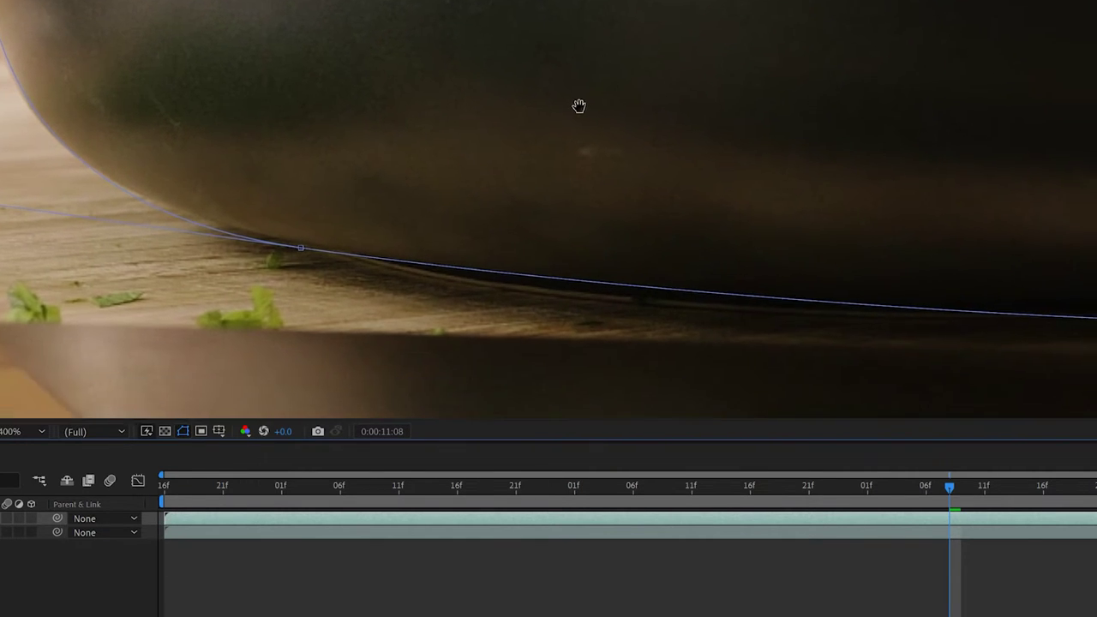
drag(301, 252, 324, 254)
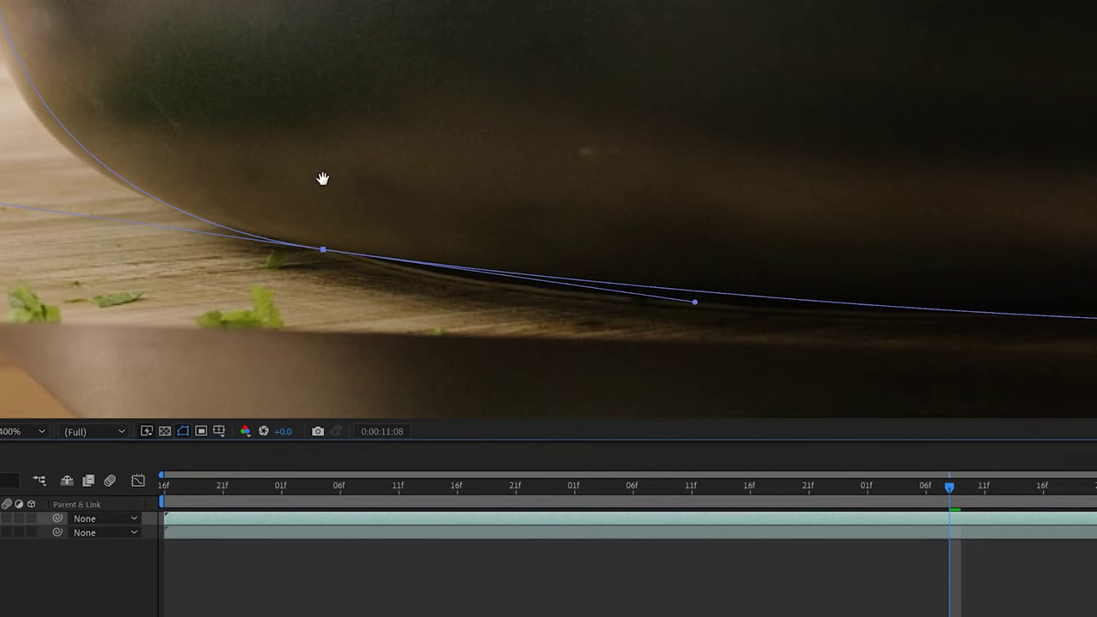
scroll(601, 211, down, 1)
scroll(832, 139, down, 1)
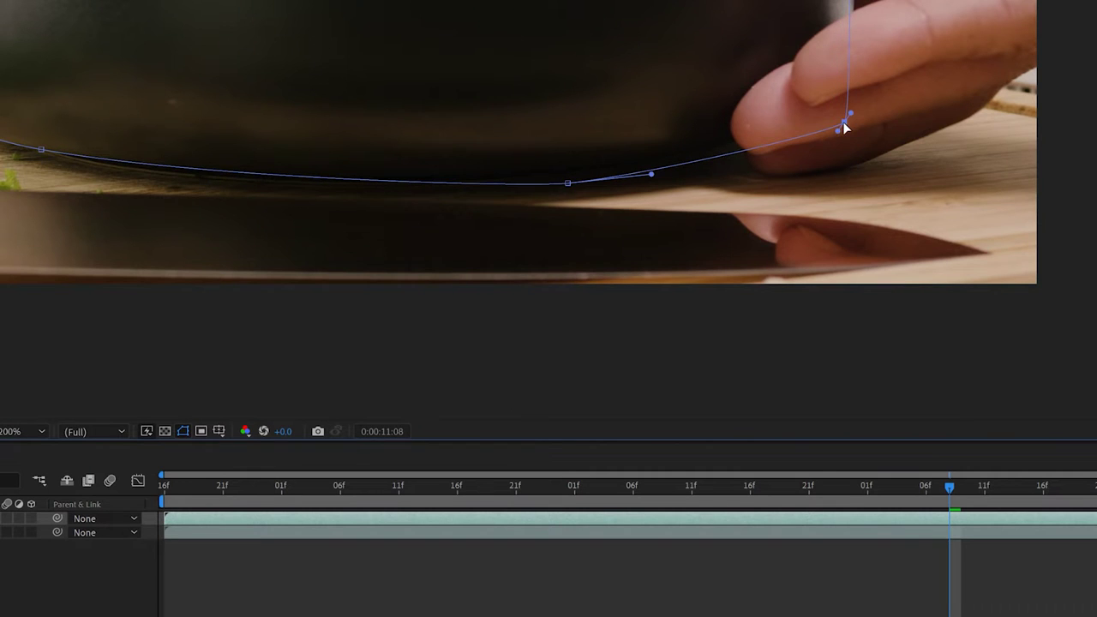
scroll(632, 114, up, 1)
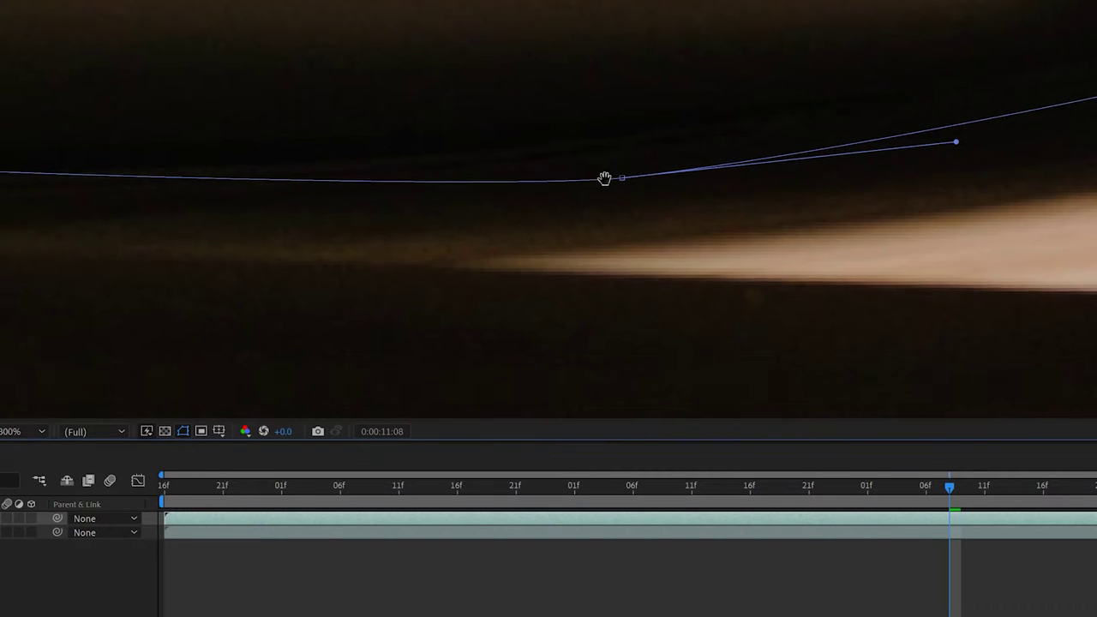
scroll(600, 54, down, 1)
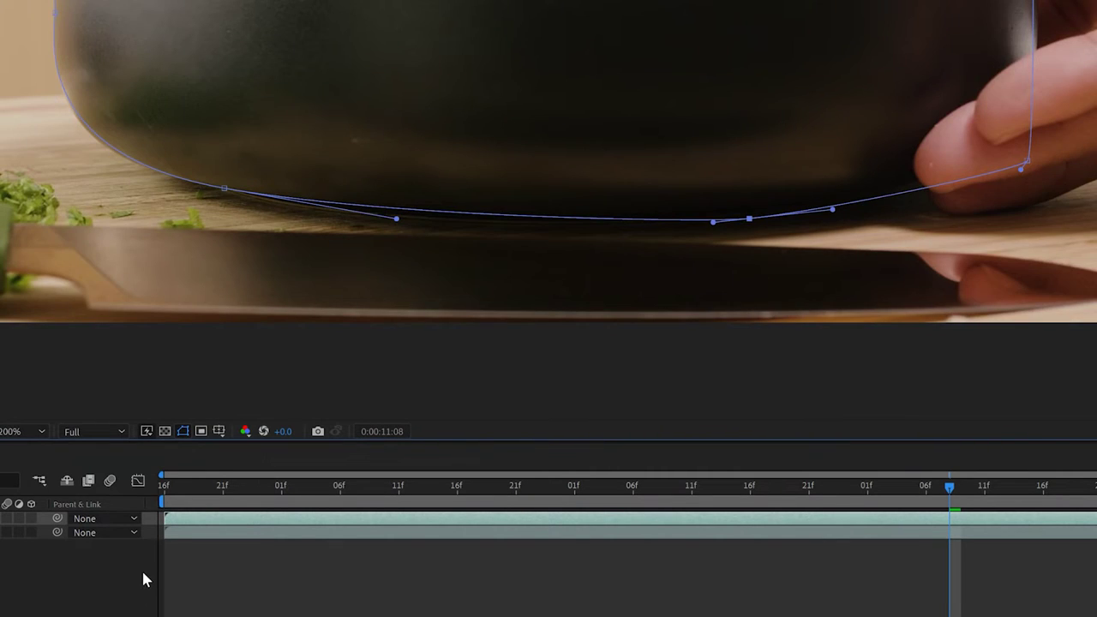
click(135, 574)
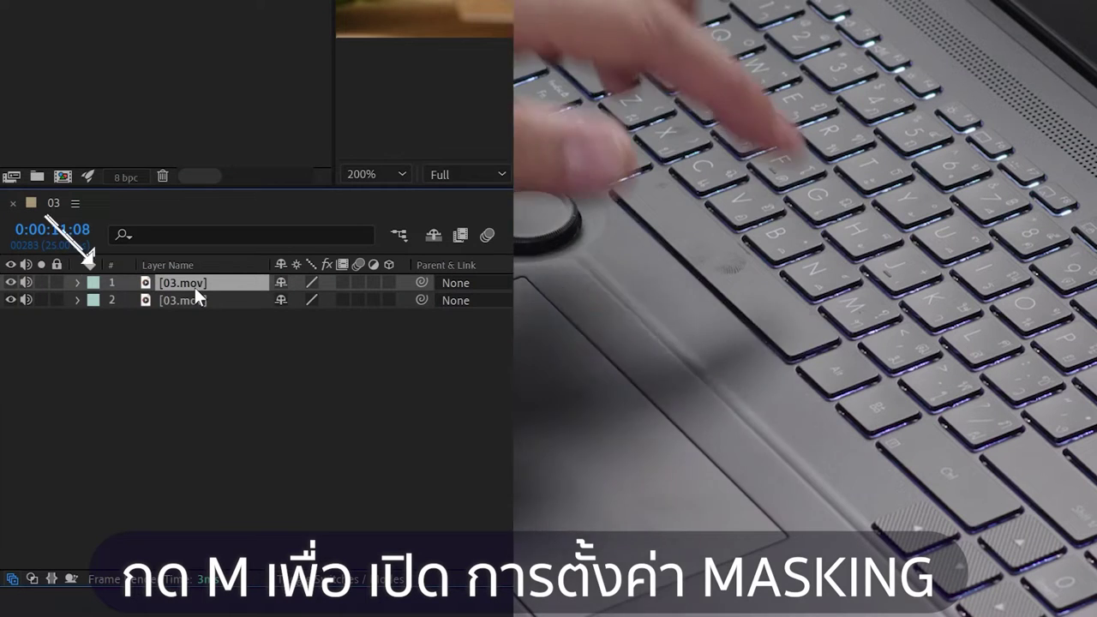
Reveal Mask Path with M and set its first keyframe at 0:00:11:08
key(m)
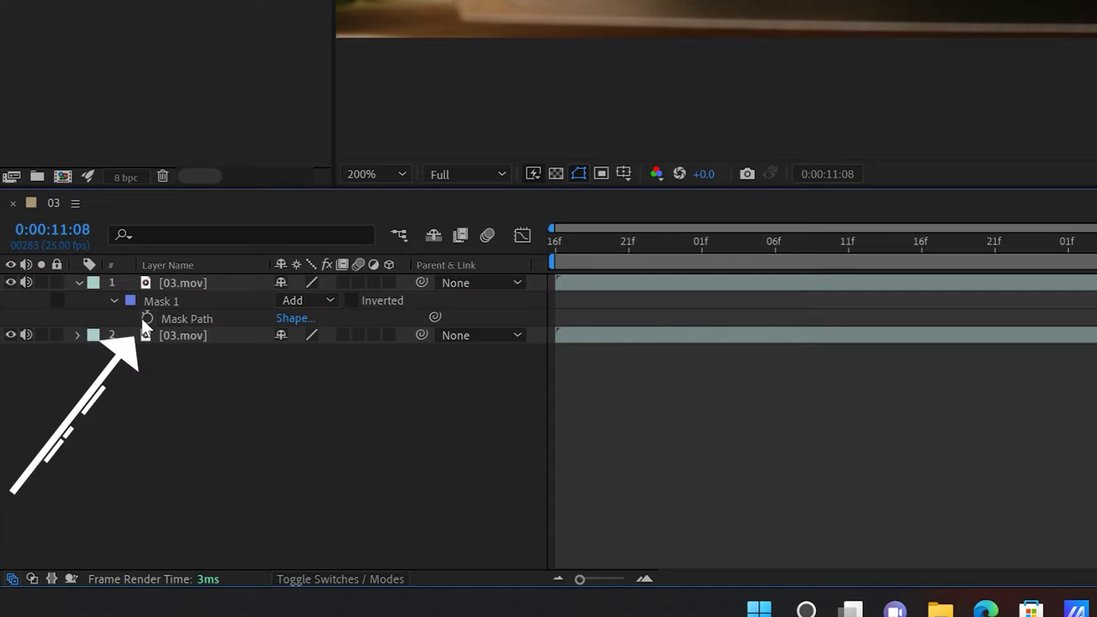
click(146, 318)
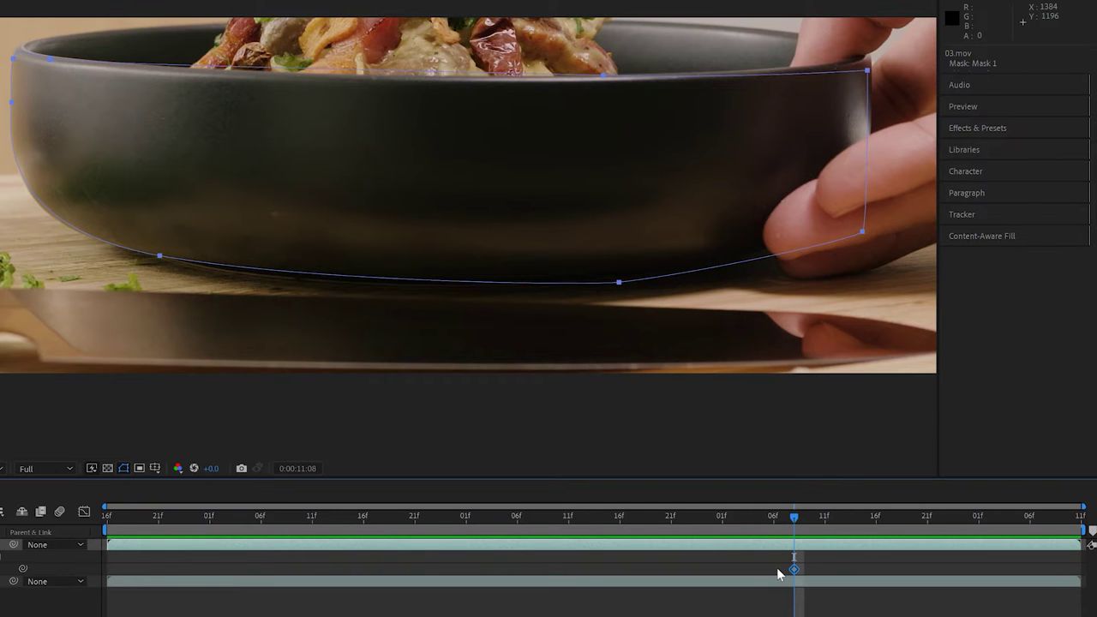
At the lifted frame near 0:00:11:22, move the whole mask up onto the bowl
drag(806, 520, 917, 520)
scroll(686, 265, down, 2)
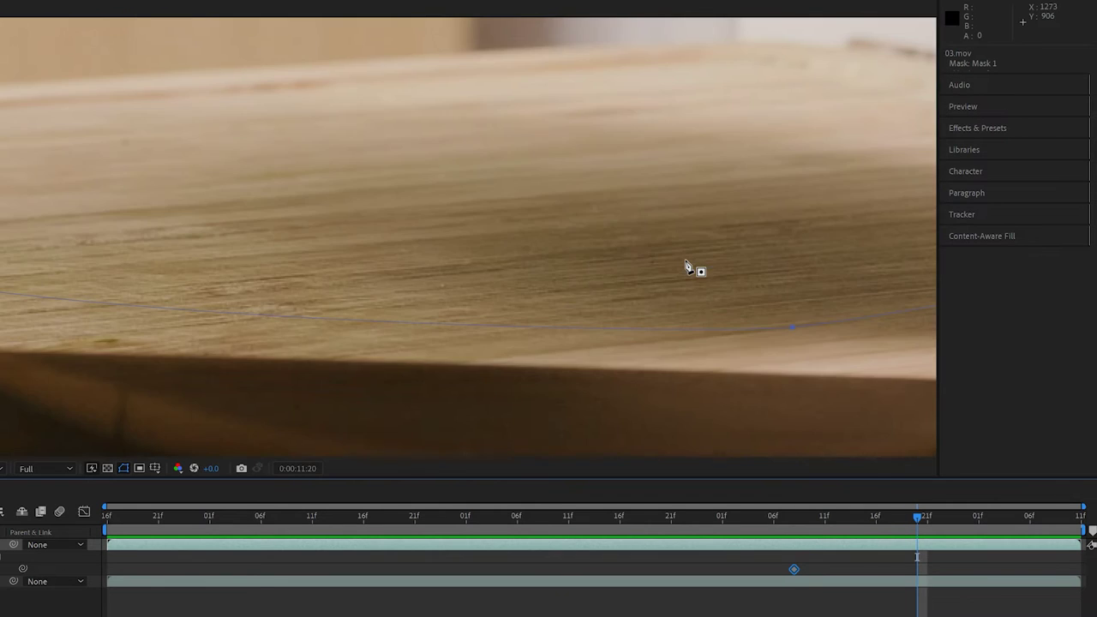
drag(686, 266, 710, 377)
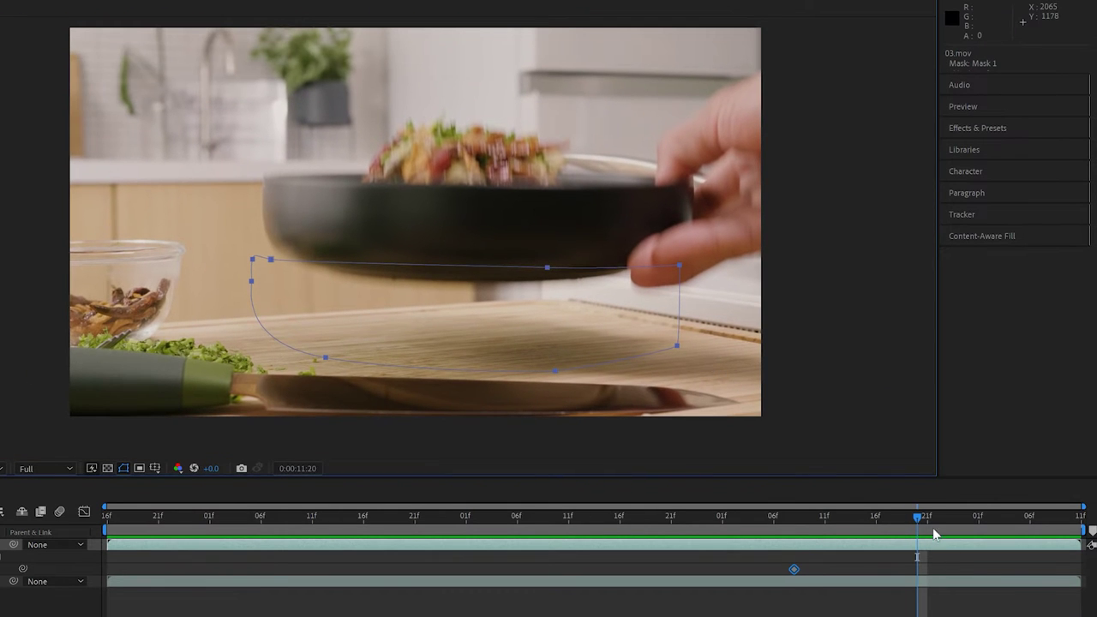
drag(919, 518, 938, 520)
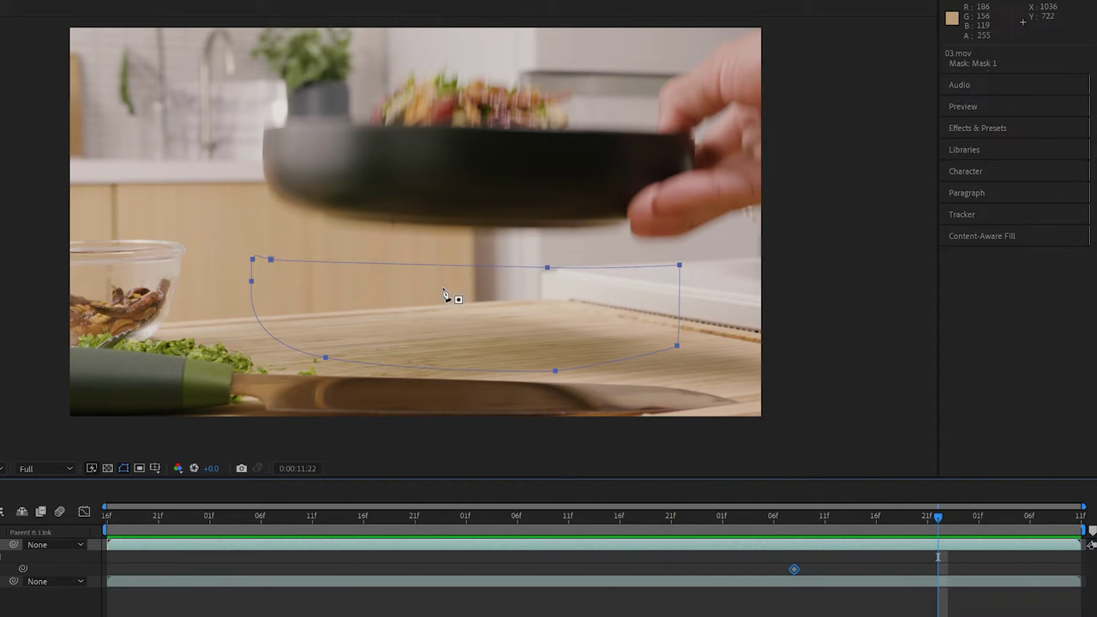
mouse_move(548, 272)
mouse_down()
mouse_move(568, 145)
mouse_move(558, 132)
mouse_up()
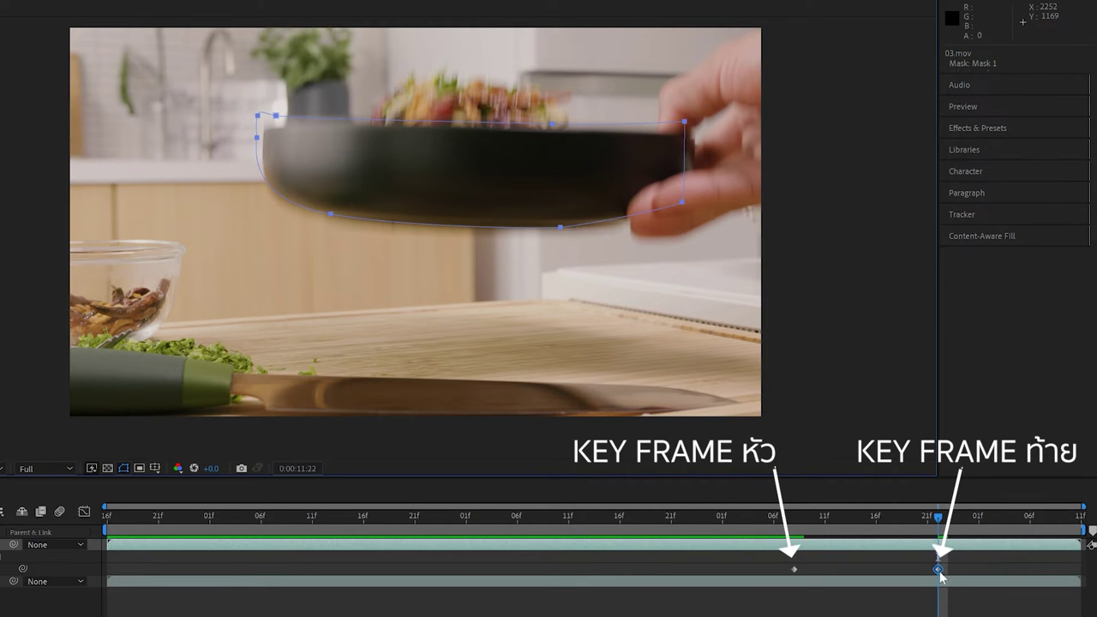
Midway through the lift (0:00:11:15), nudge the mask down to match the bowl
drag(932, 527, 866, 525)
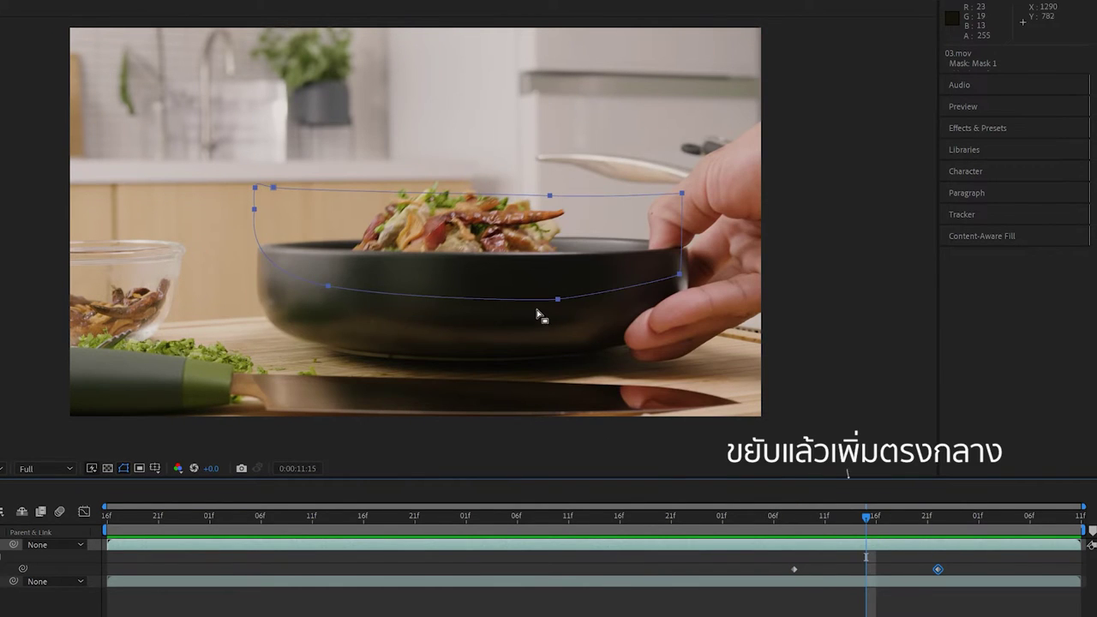
drag(558, 301, 560, 327)
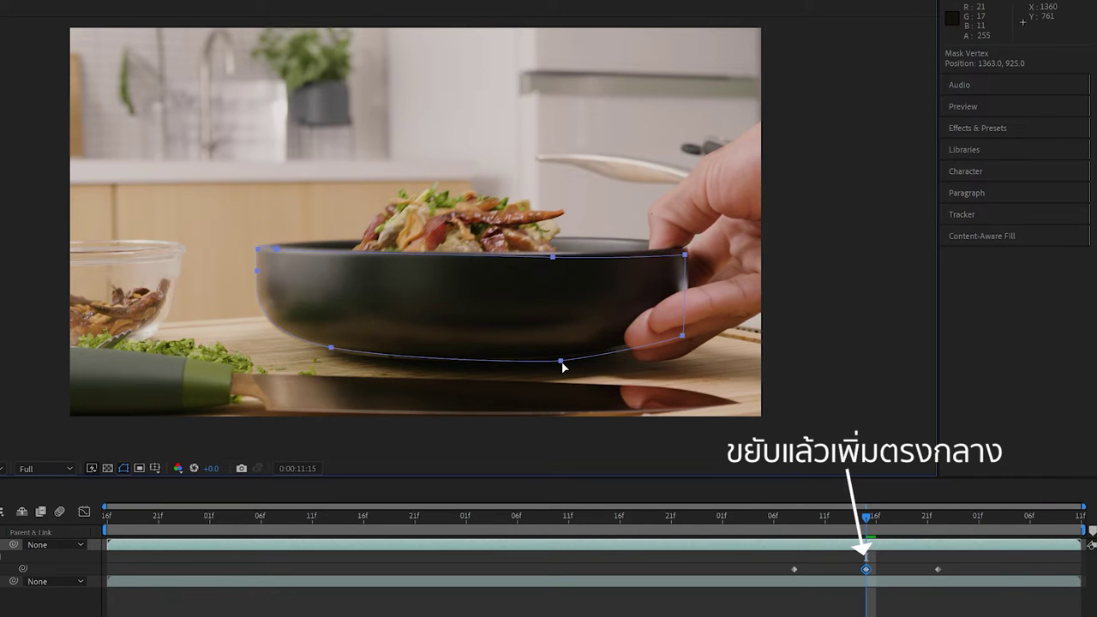
drag(563, 366, 563, 369)
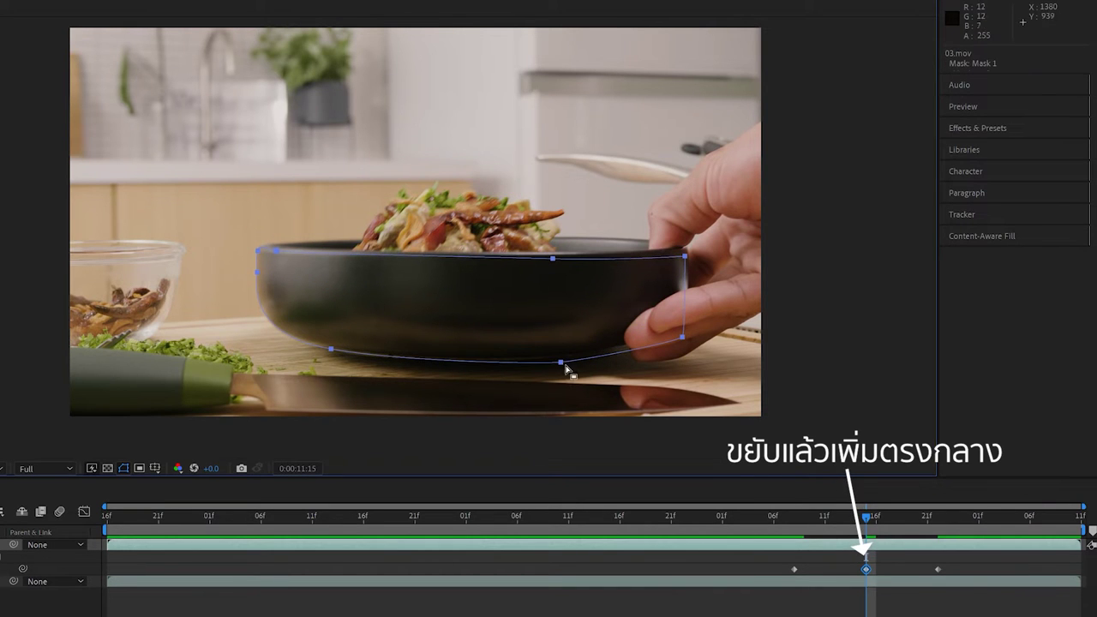
drag(857, 519, 831, 521)
Adjust the mask's vertices along the bowl base, beside the hand and at the left edge
scroll(580, 362, up, 4)
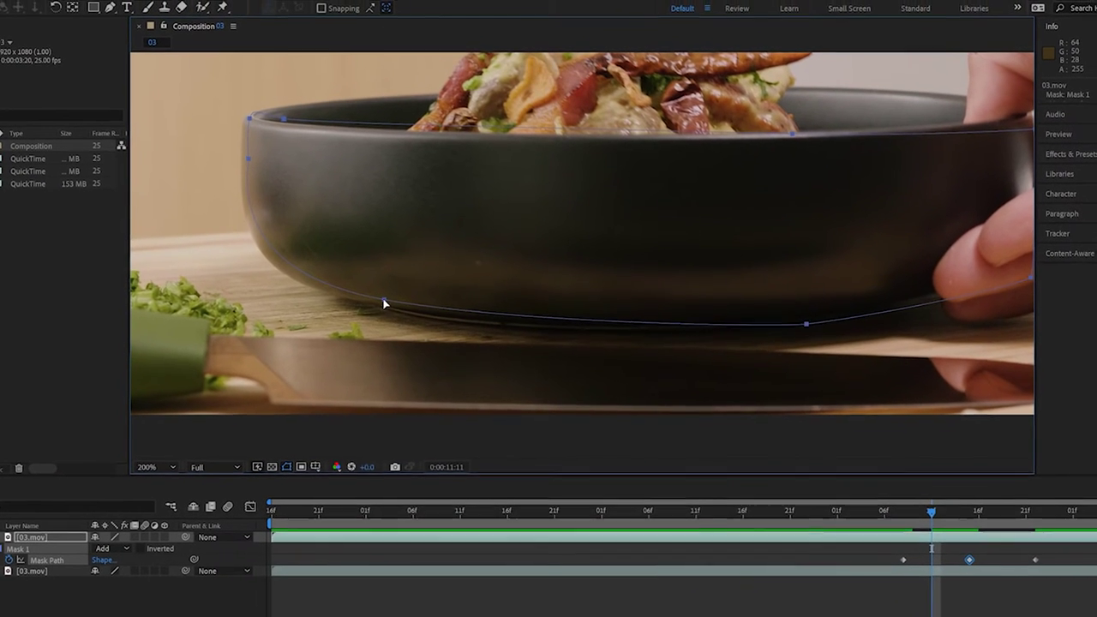
drag(384, 303, 373, 314)
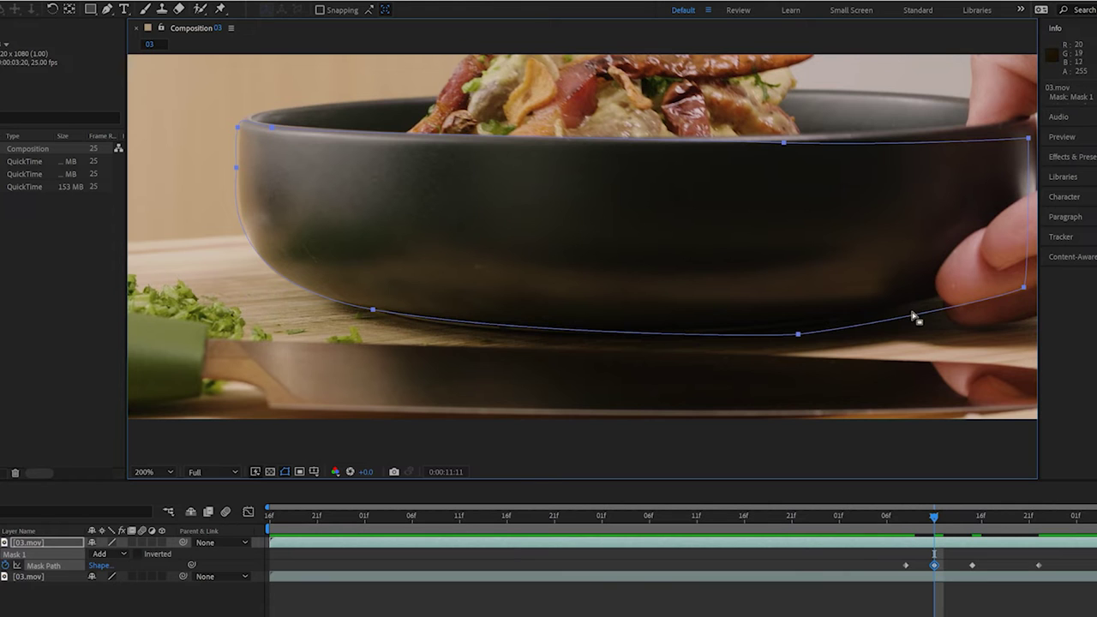
drag(800, 338, 767, 336)
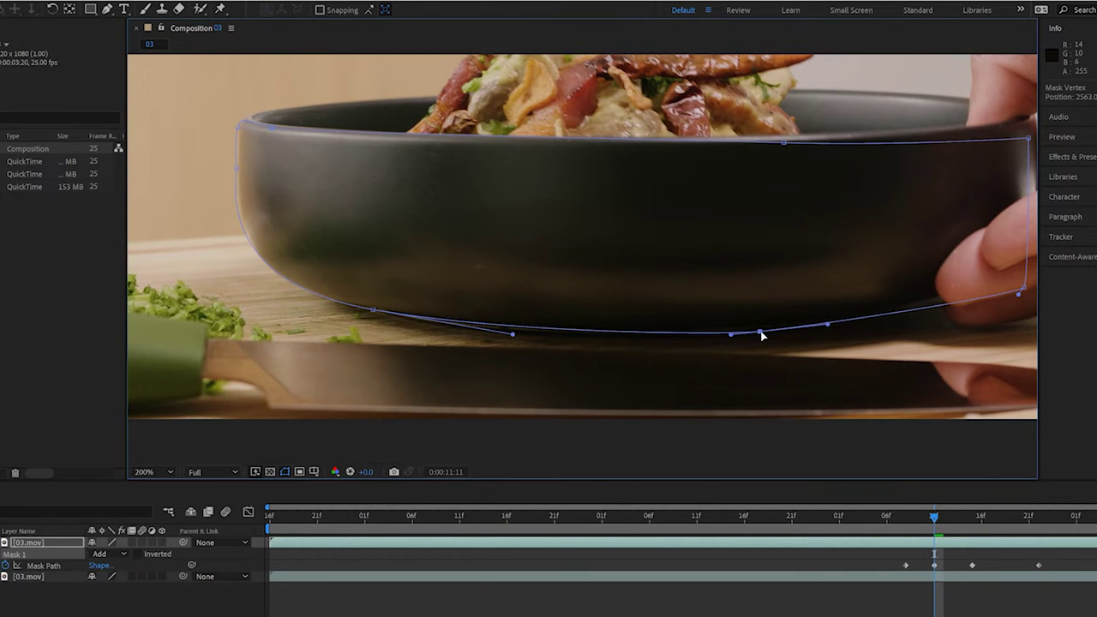
drag(946, 325, 814, 338)
drag(892, 301, 909, 283)
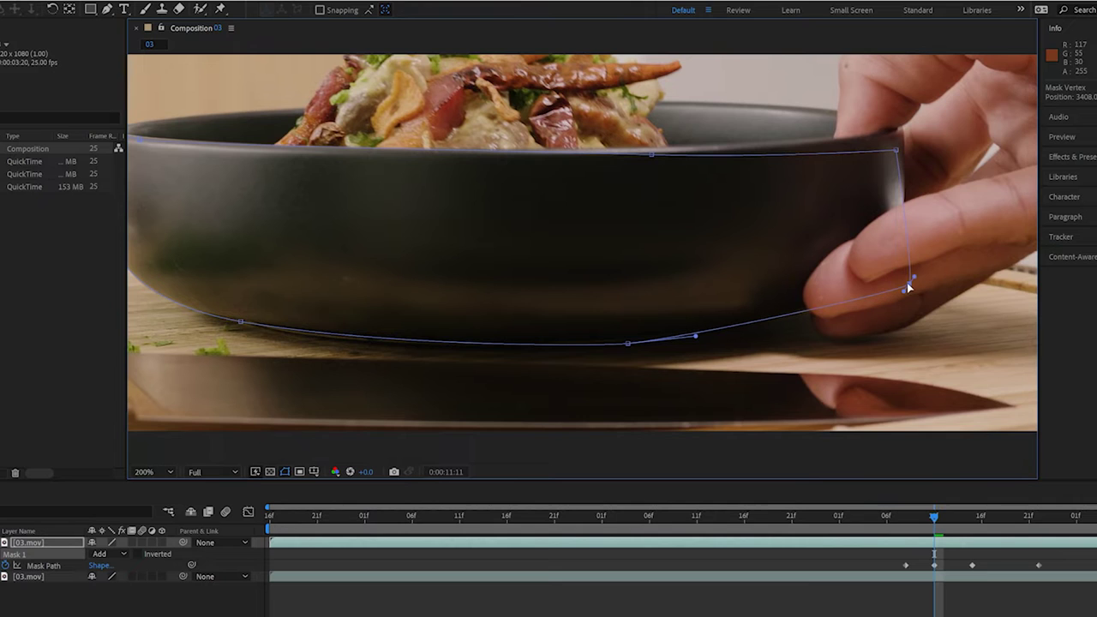
drag(269, 257, 393, 243)
drag(367, 309, 372, 313)
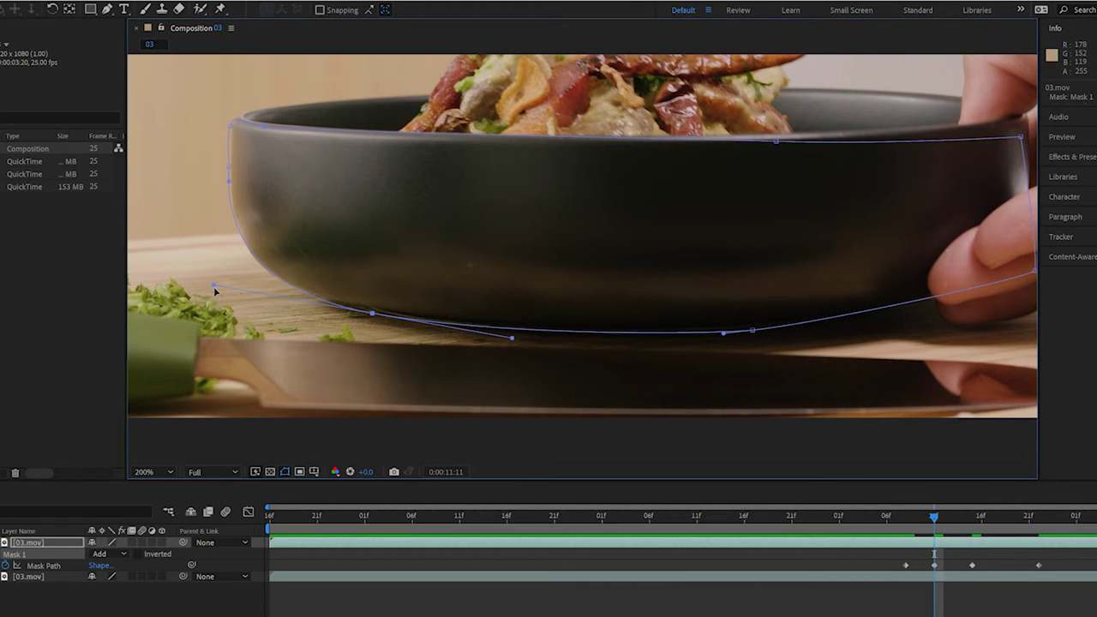
On a later lift frame, free-transform the whole mask onto the bowl and check nearby frames
drag(1009, 518, 1001, 518)
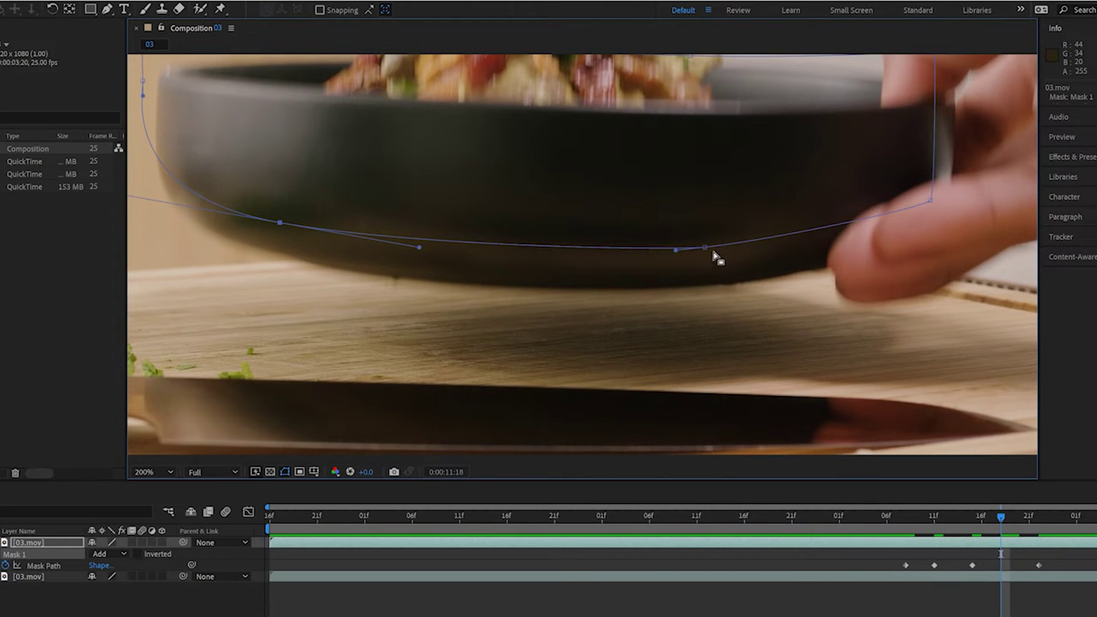
double_click(706, 251)
drag(707, 250, 728, 291)
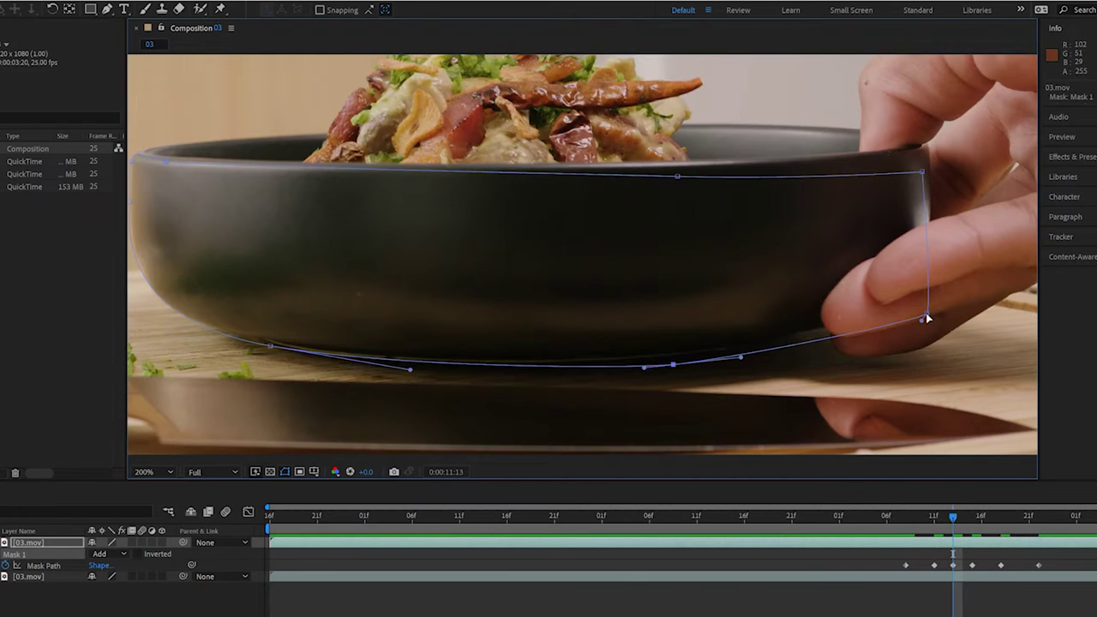
drag(904, 517, 638, 518)
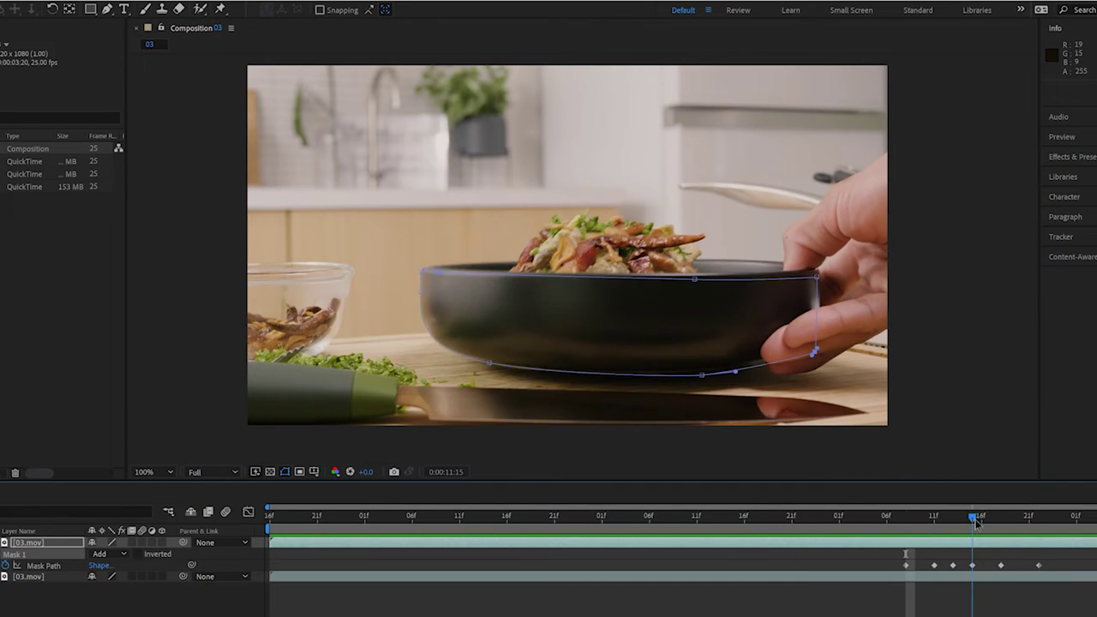
mouse_move(976, 524)
mouse_down()
mouse_move(914, 523)
mouse_move(943, 520)
mouse_up()
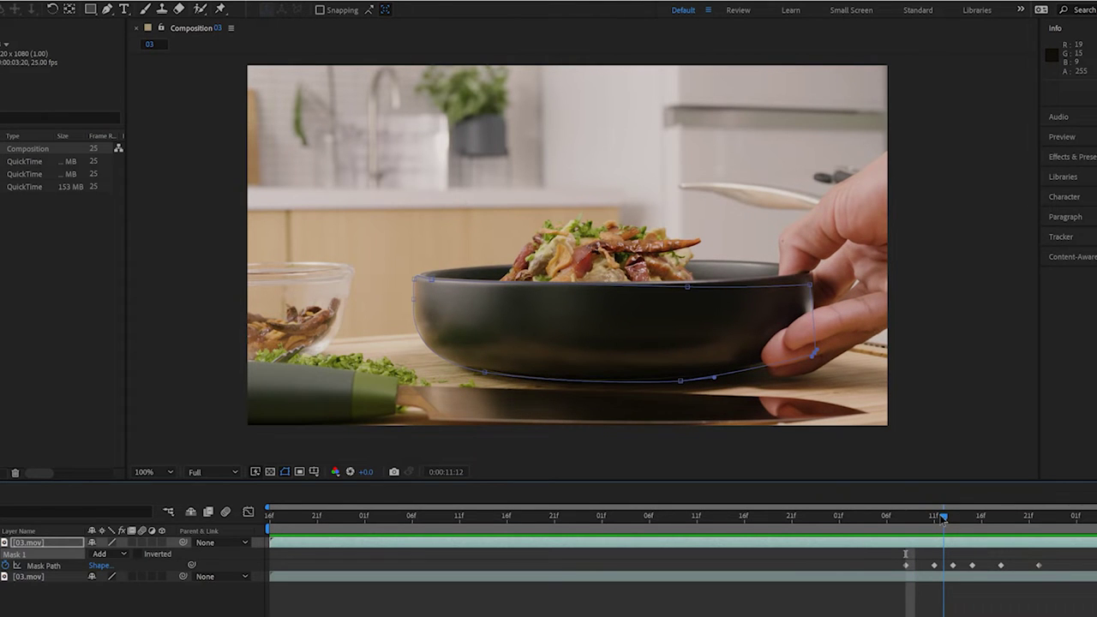
drag(943, 519, 1020, 515)
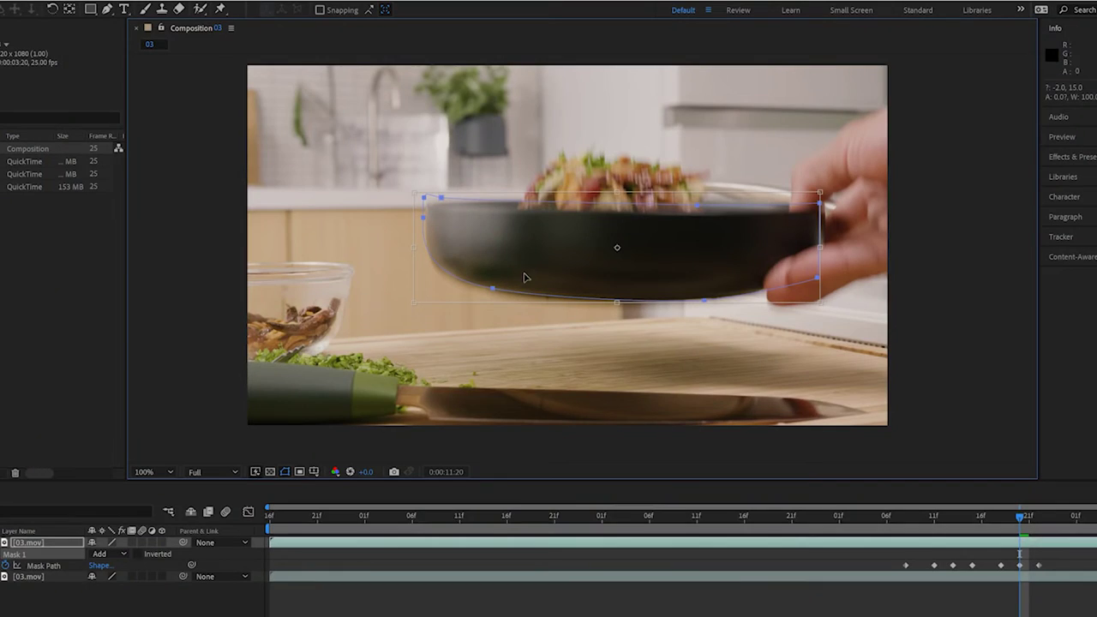
Create a new text layer on the bowl reading PASTA
key(F2)
key(ctrl+t)
click(518, 242)
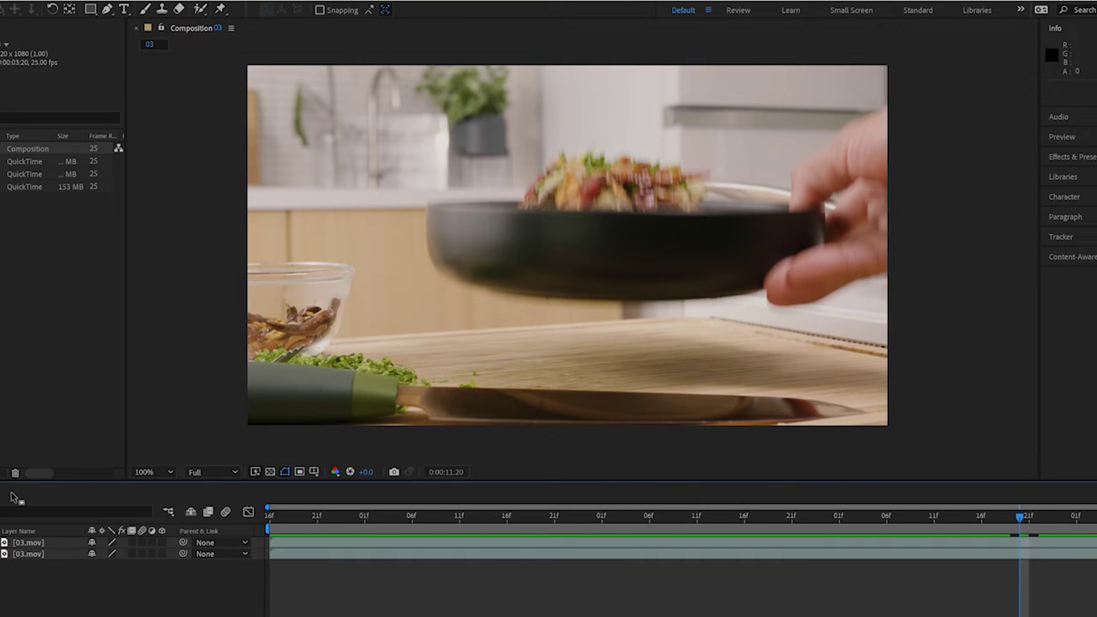
text(PASTA)
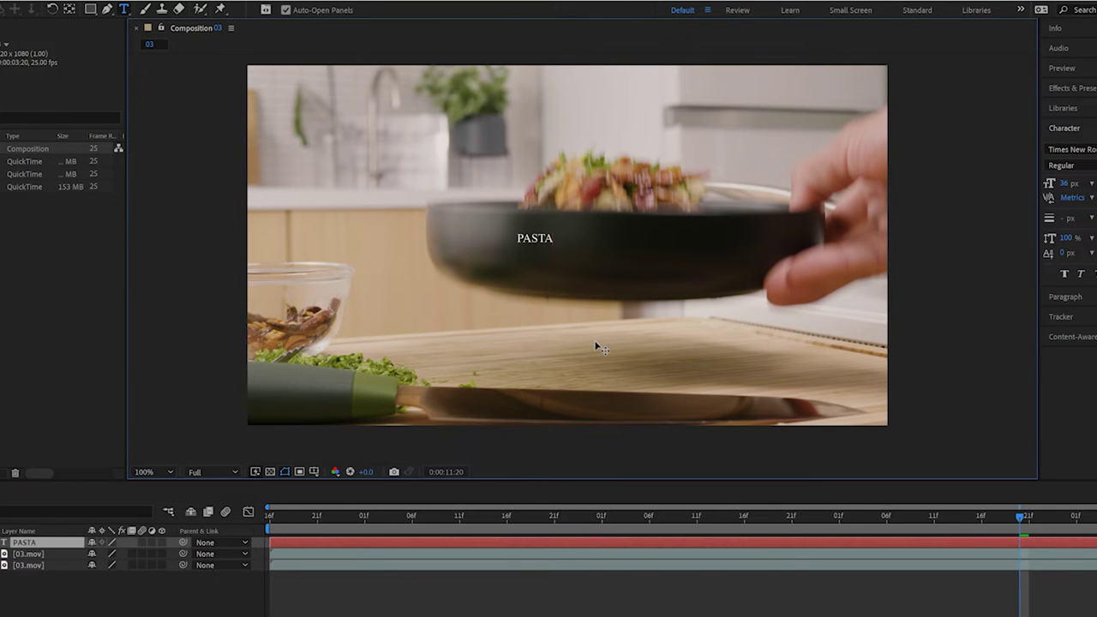
Scale the PASTA title to about 490% and move it down onto the cutting board
click(83, 606)
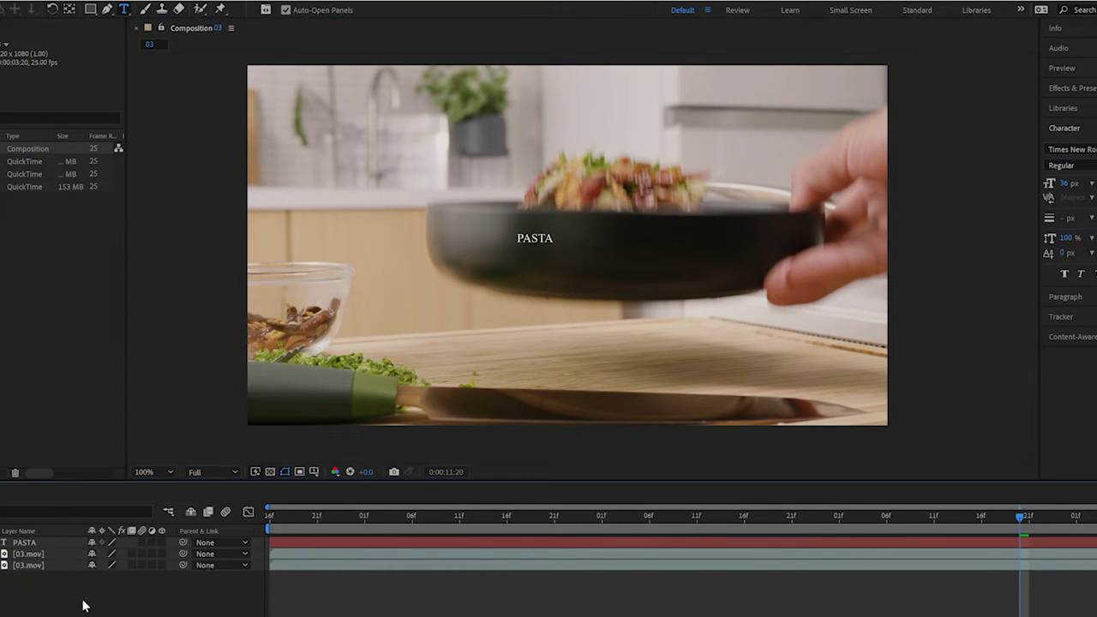
click(49, 544)
key(s)
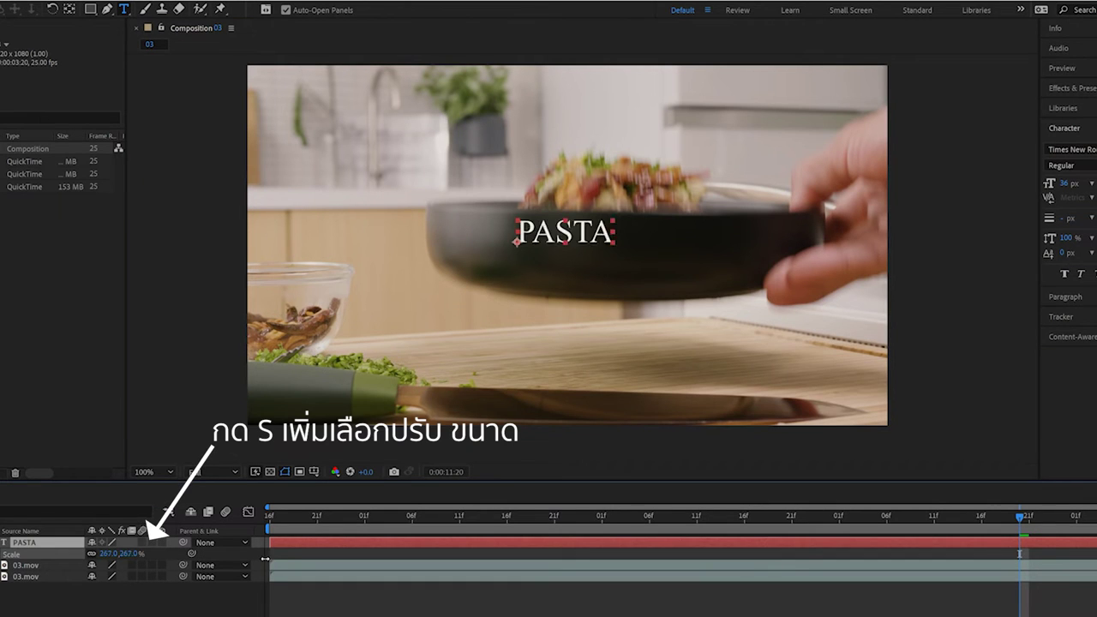
drag(331, 564, 400, 567)
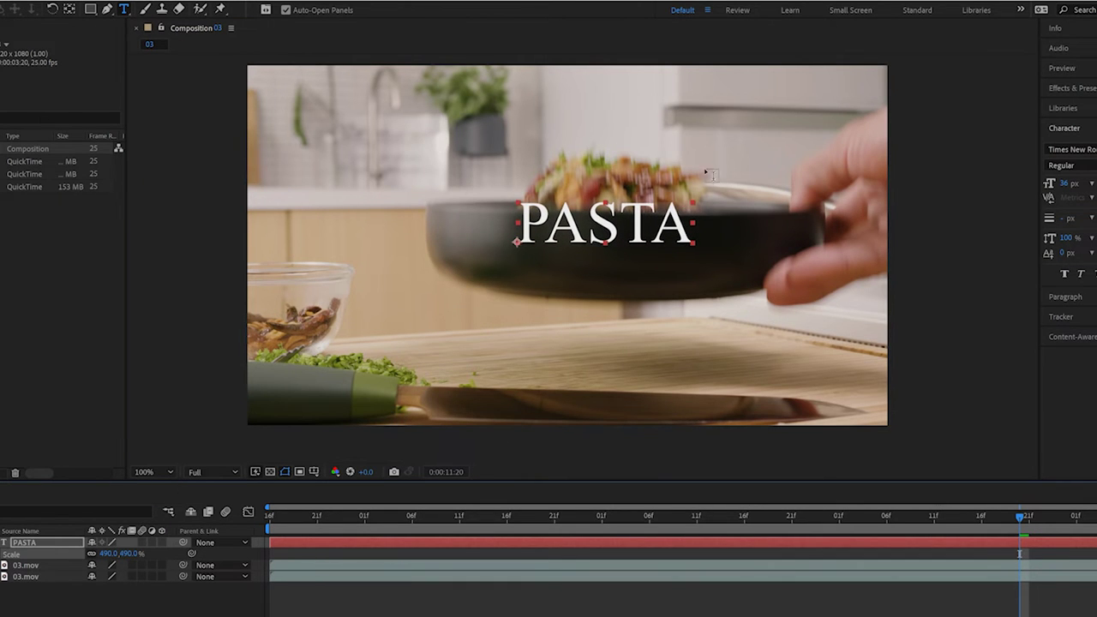
key(v)
mouse_move(632, 218)
mouse_down()
mouse_move(670, 357)
mouse_move(654, 357)
mouse_up()
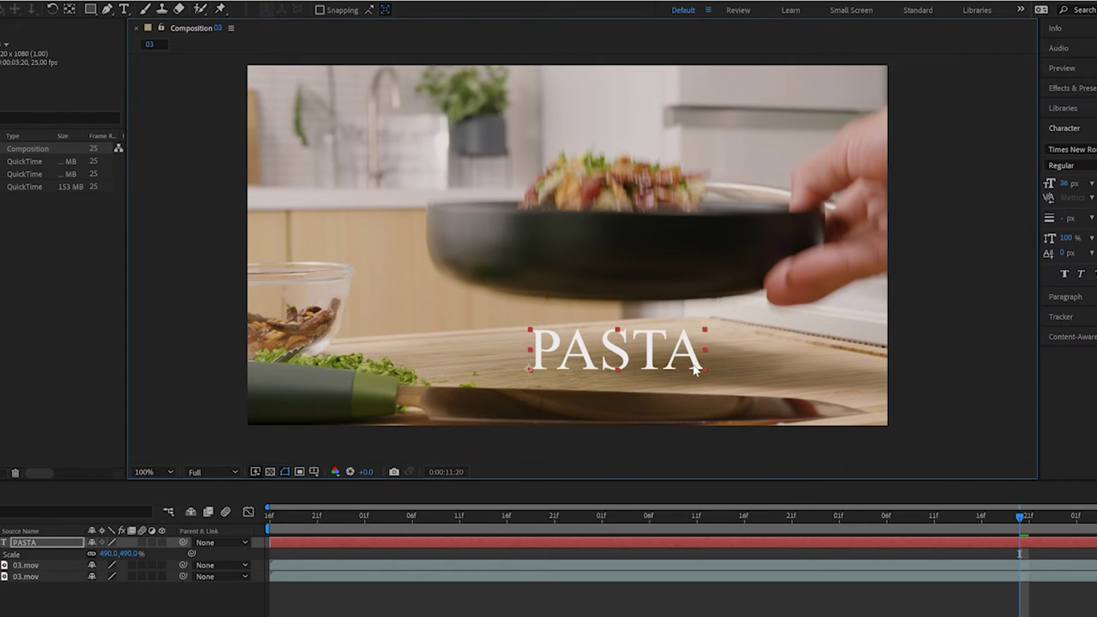
drag(133, 555, 200, 559)
Reorder the layers to start lifting the bowl footage above the PASTA layer
key(s)
key(F2)
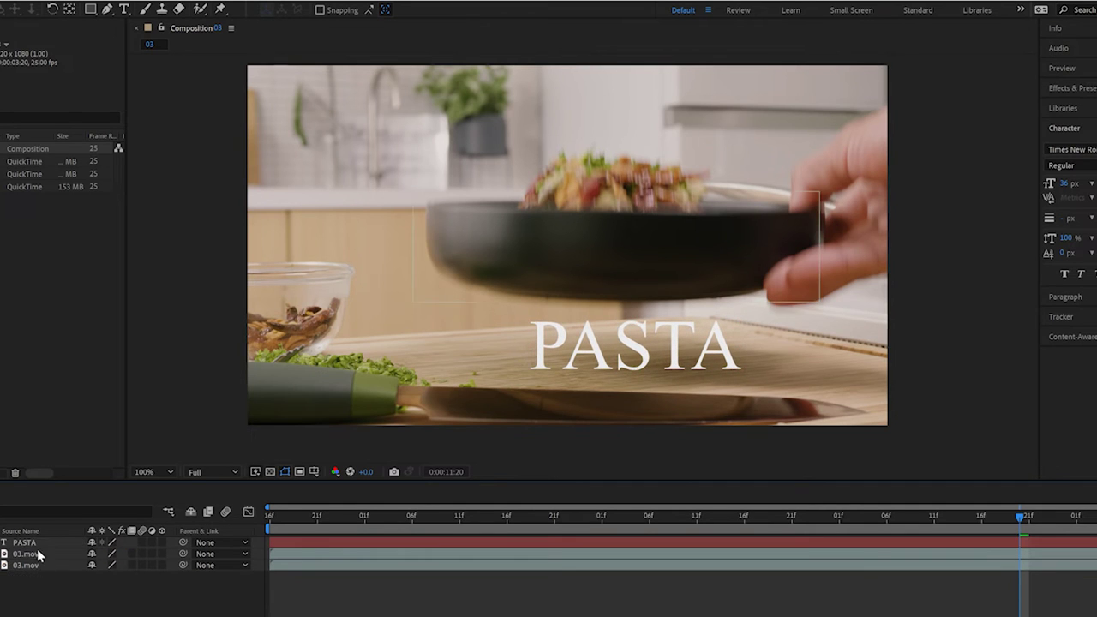
click(33, 544)
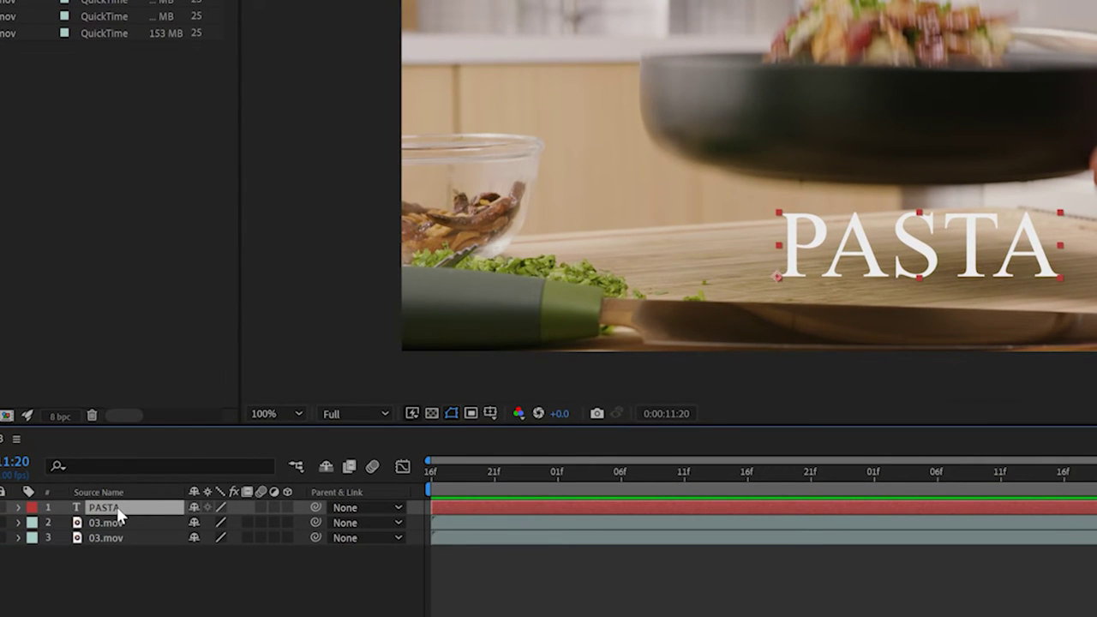
drag(125, 524, 127, 504)
Place the masked bowl layer above PASTA and preview the bowl covering the title near 0:00:11:17
key(F2)
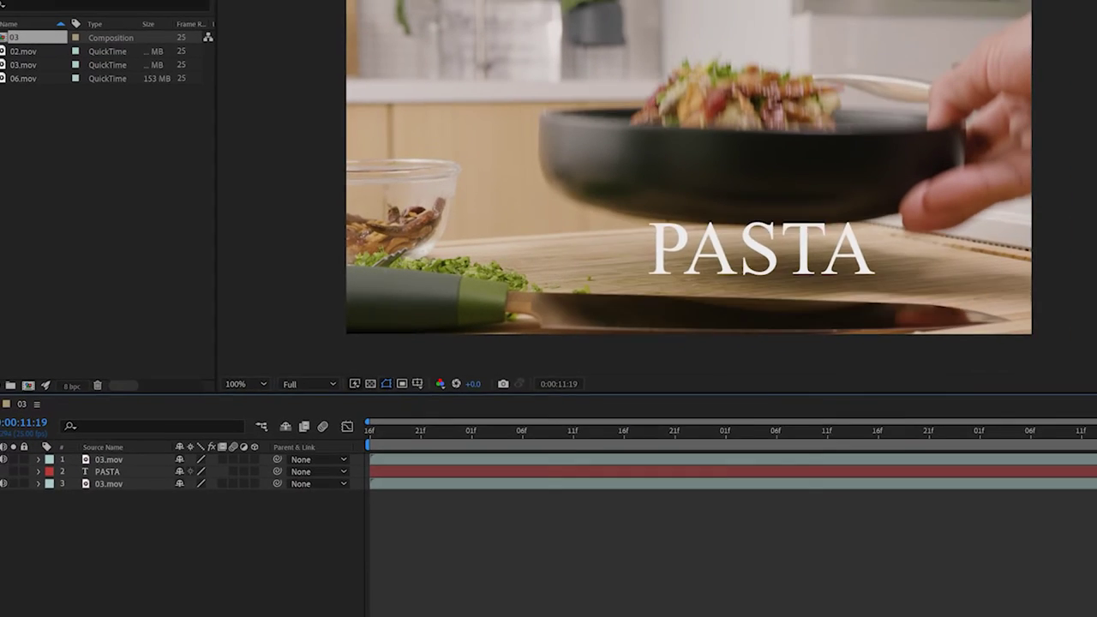
click(1028, 415)
drag(1028, 415, 1035, 414)
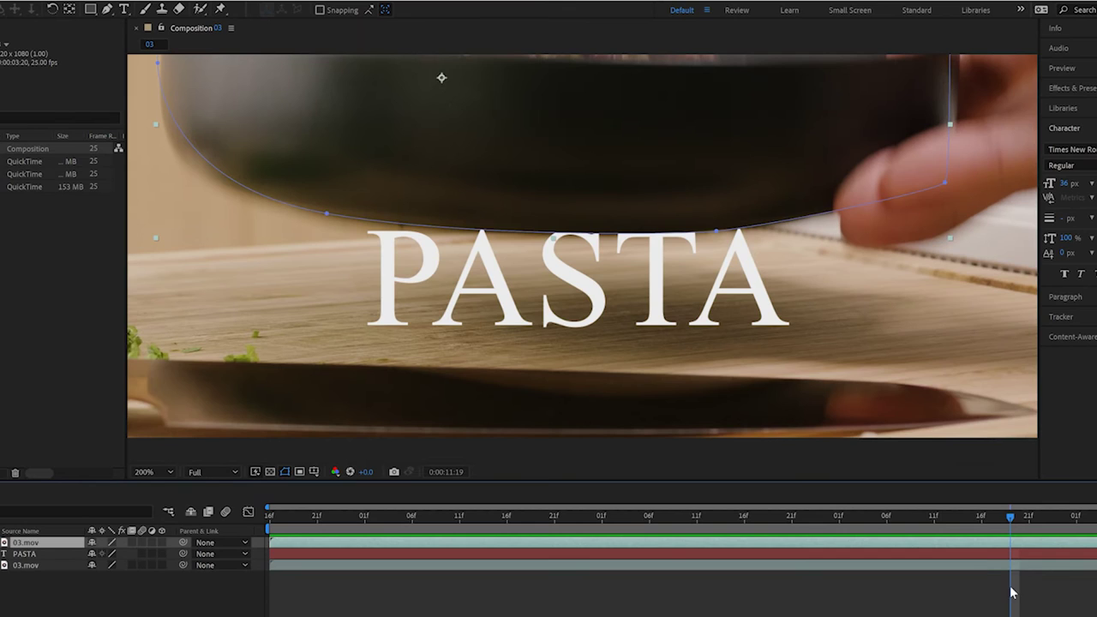
drag(969, 517, 992, 517)
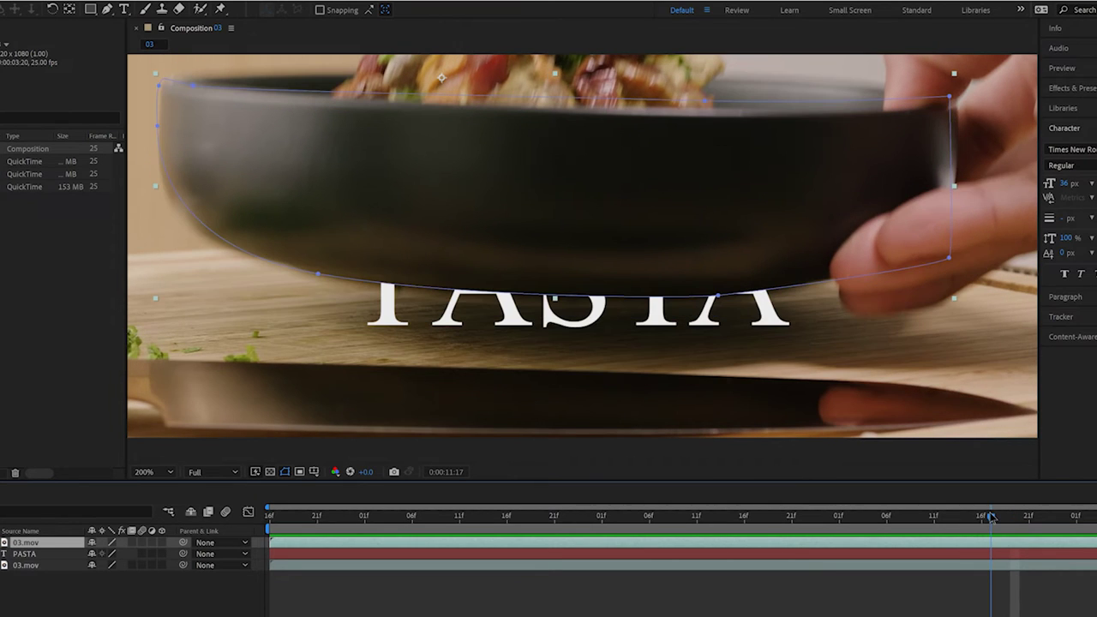
click(820, 598)
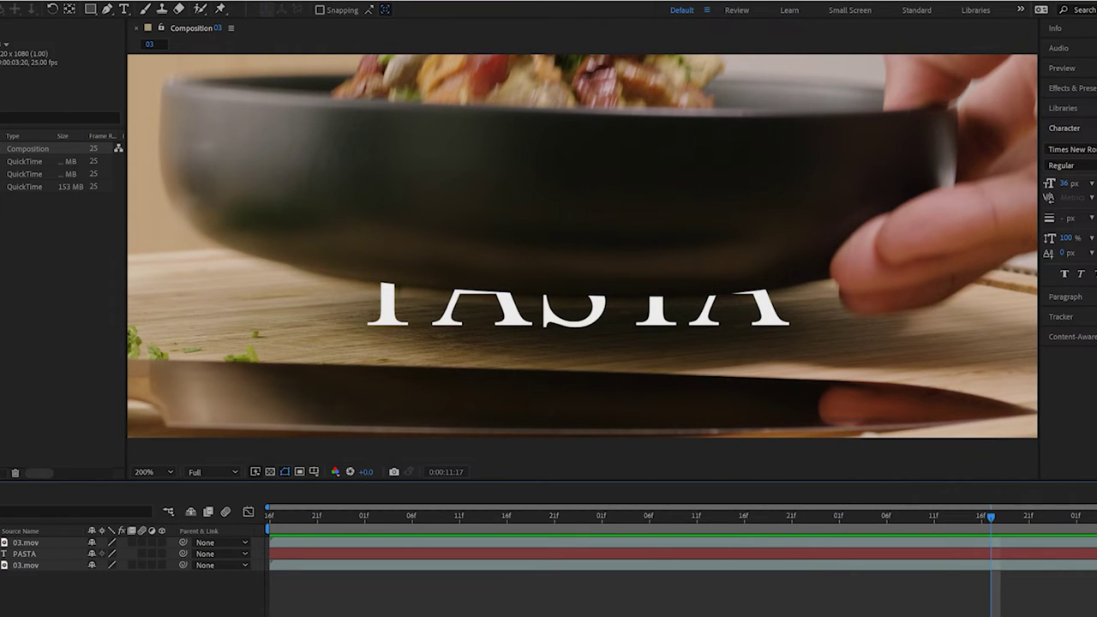
click(53, 542)
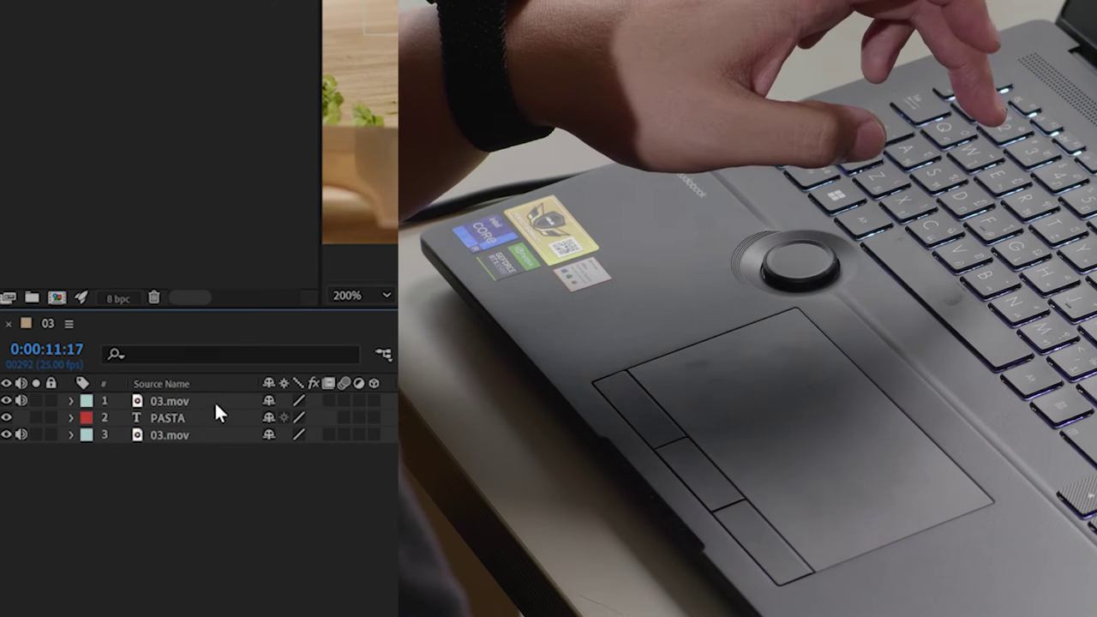
Set the bowl mask's Mask Feather to 4 px and deselect to view the softened edge
key(f)
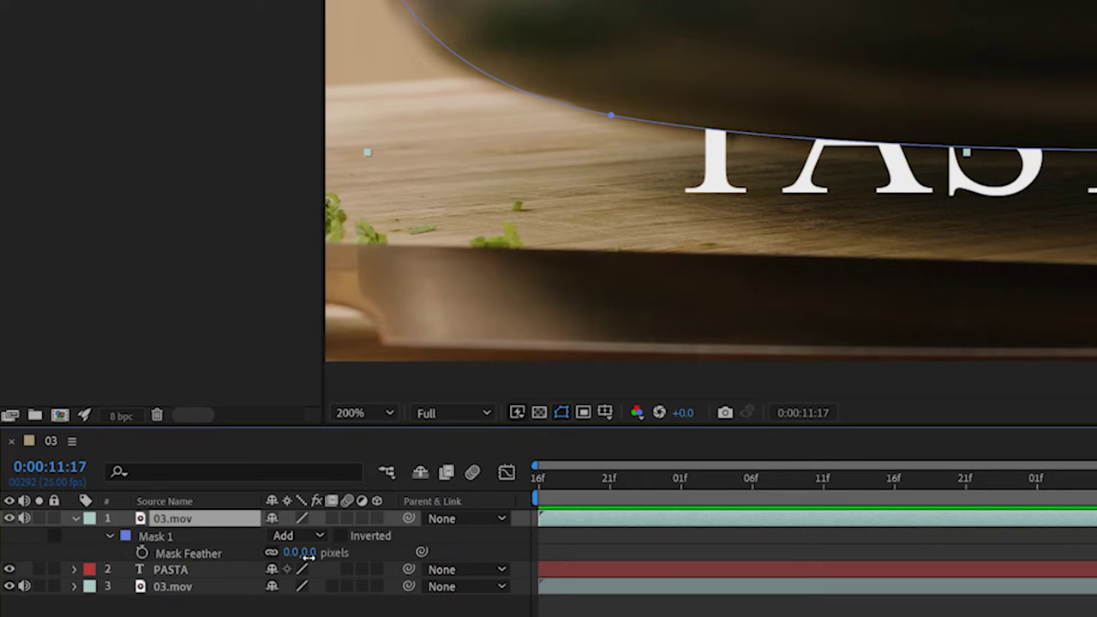
drag(308, 556, 349, 563)
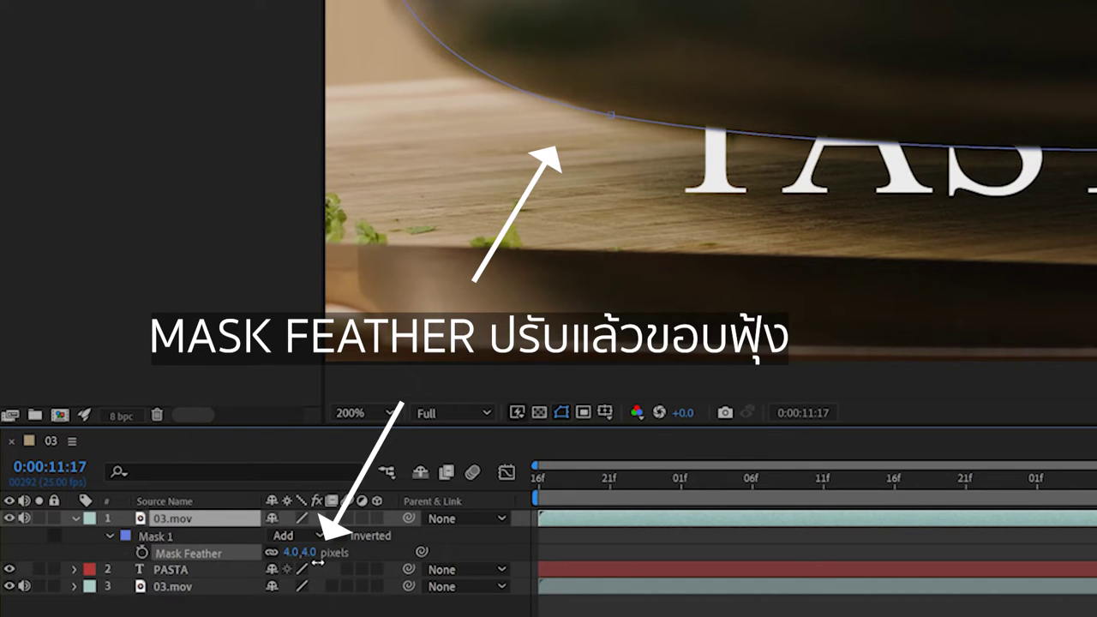
key(F2)
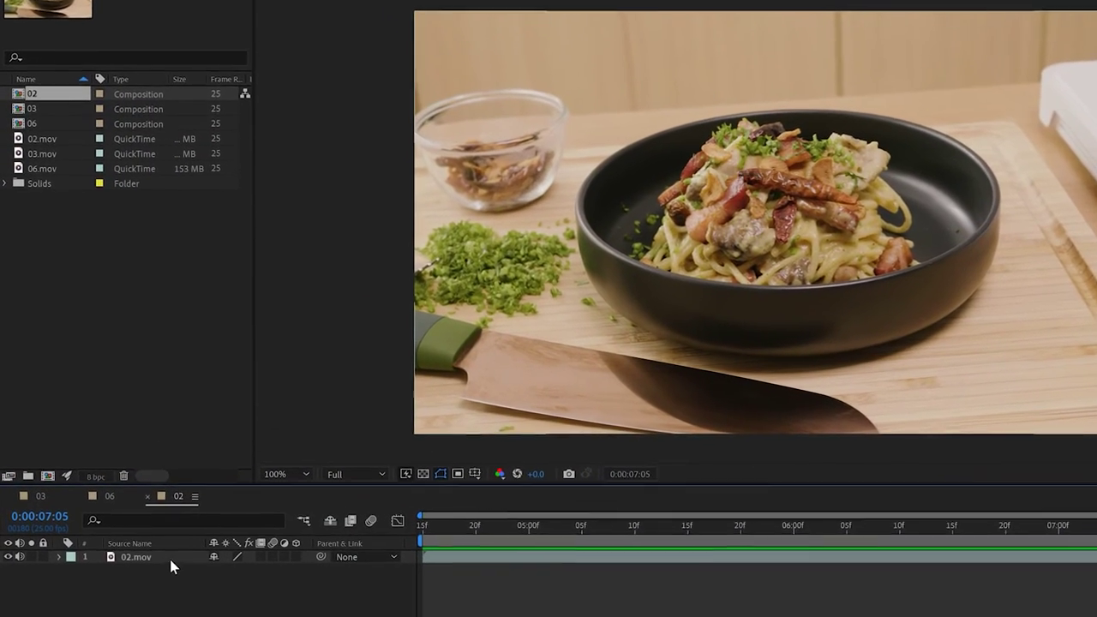
Apply Track Camera from Track & Stabilize to the 02.mov layer
right_click(163, 553)
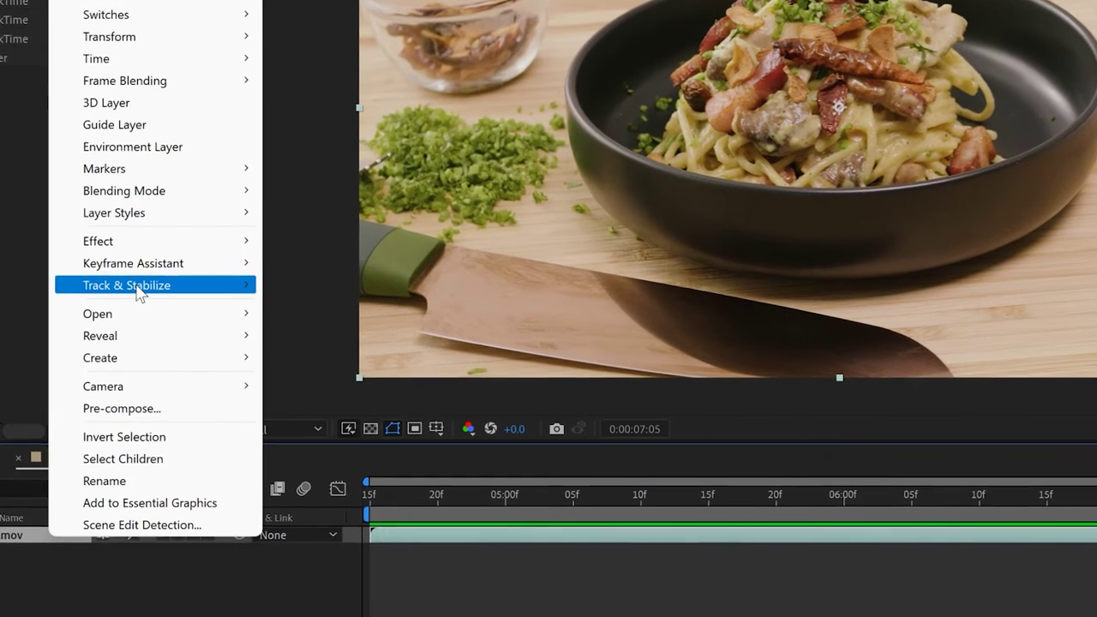
mouse_move(185, 296)
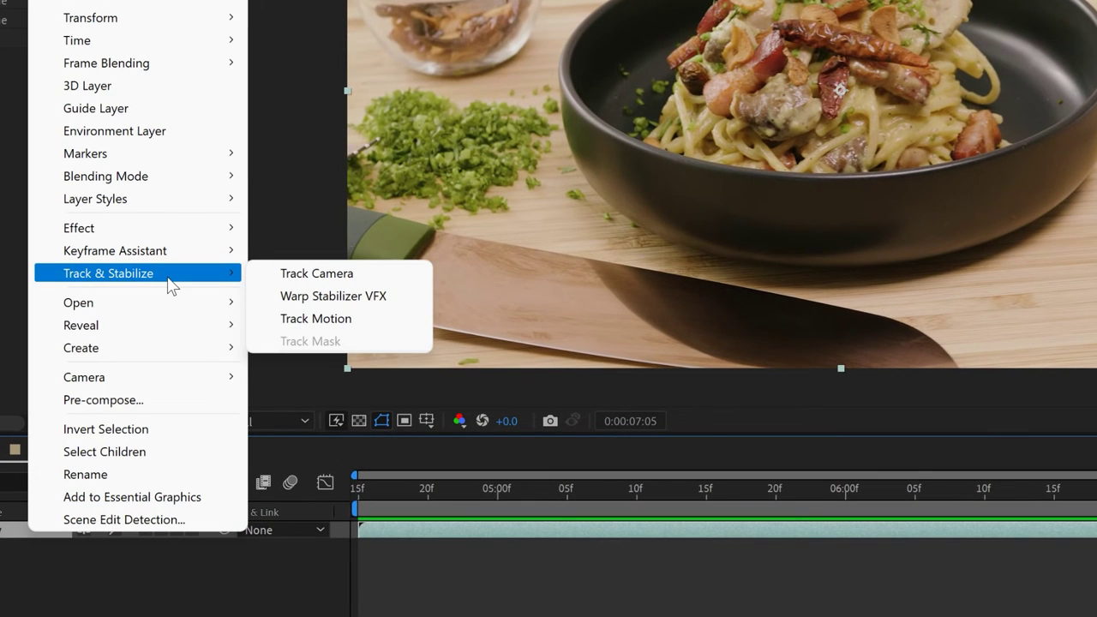
click(310, 273)
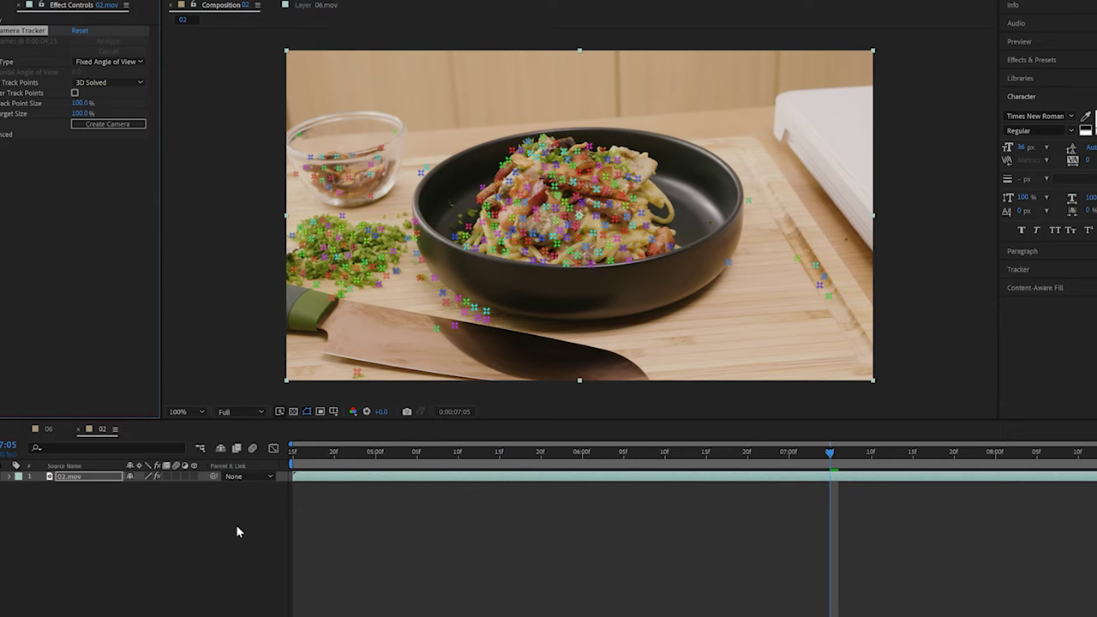
mouse_move(829, 455)
mouse_down()
mouse_move(479, 455)
mouse_move(927, 483)
mouse_up()
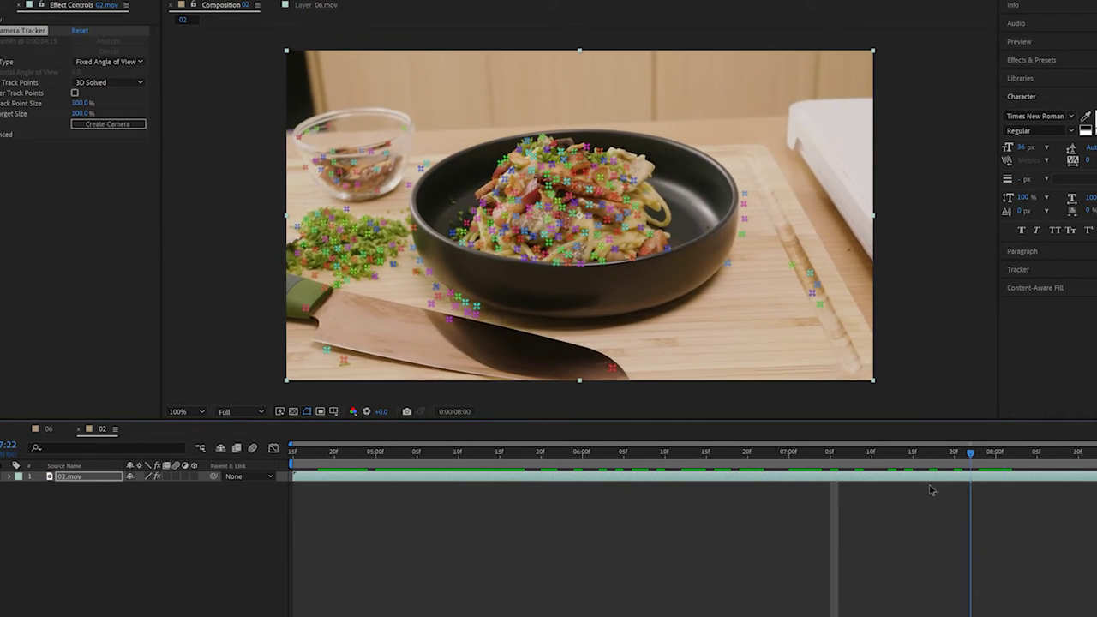
drag(927, 483, 1072, 463)
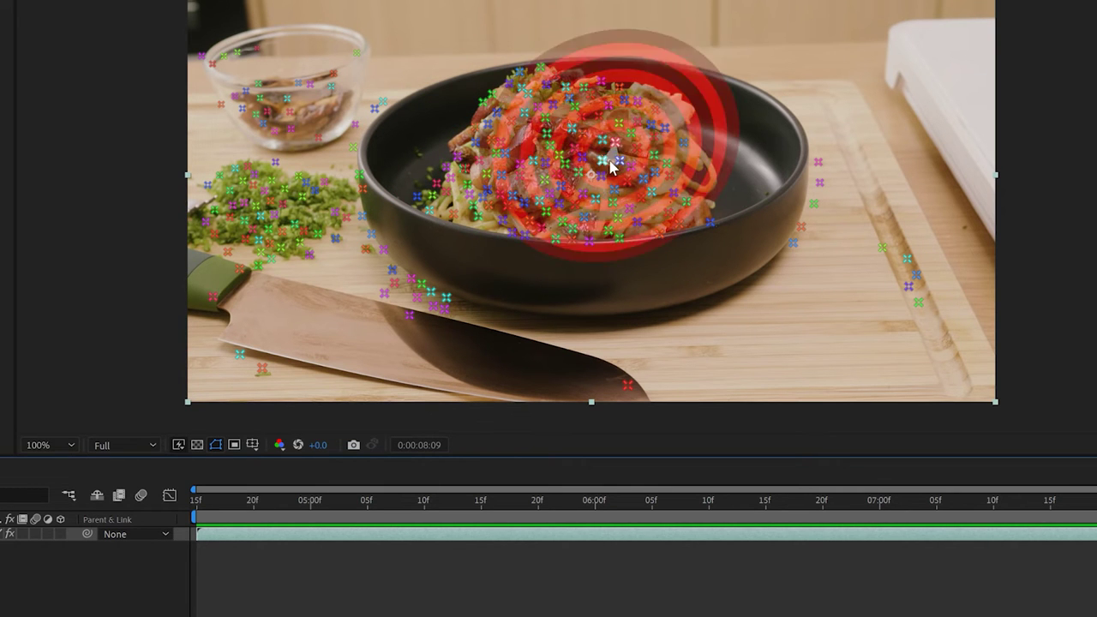
Create a 3D text layer and camera from track points on the knife surface
click(427, 305)
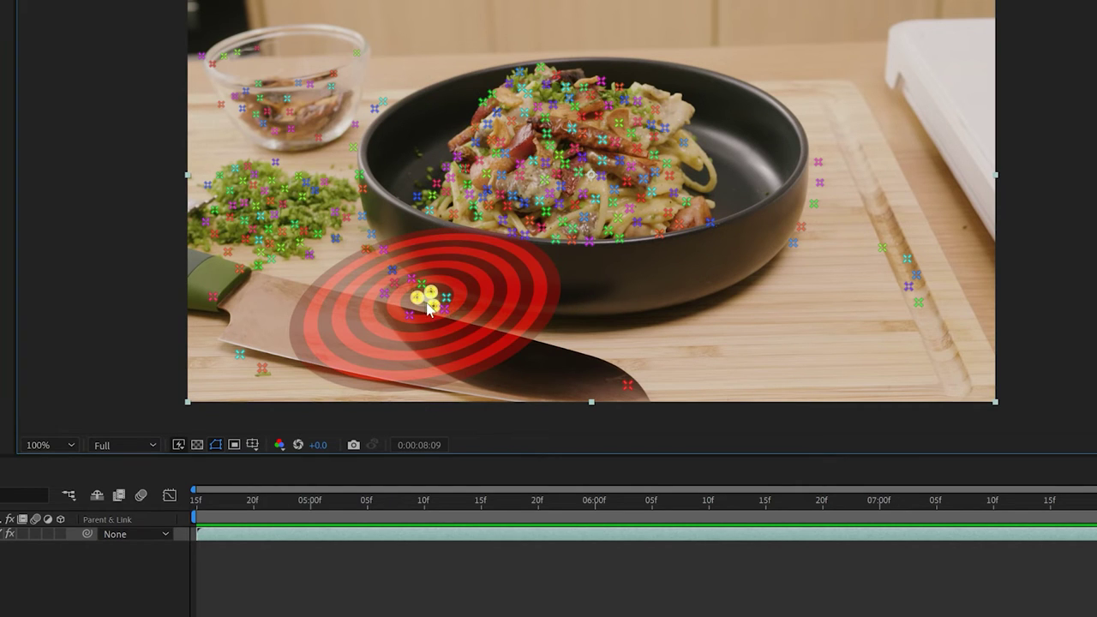
right_click(427, 305)
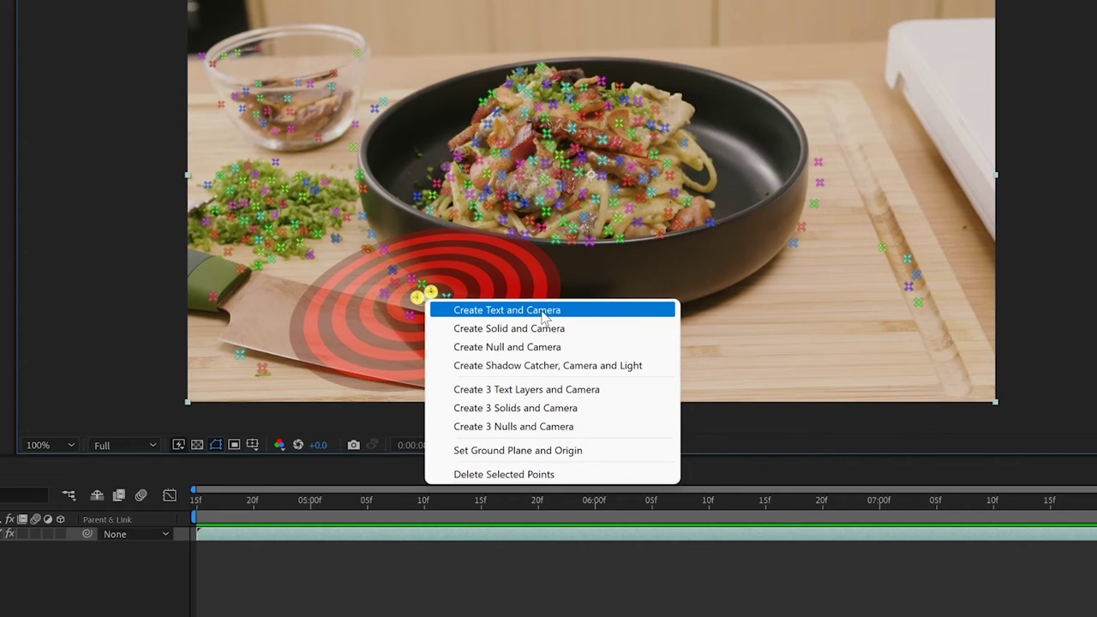
click(542, 313)
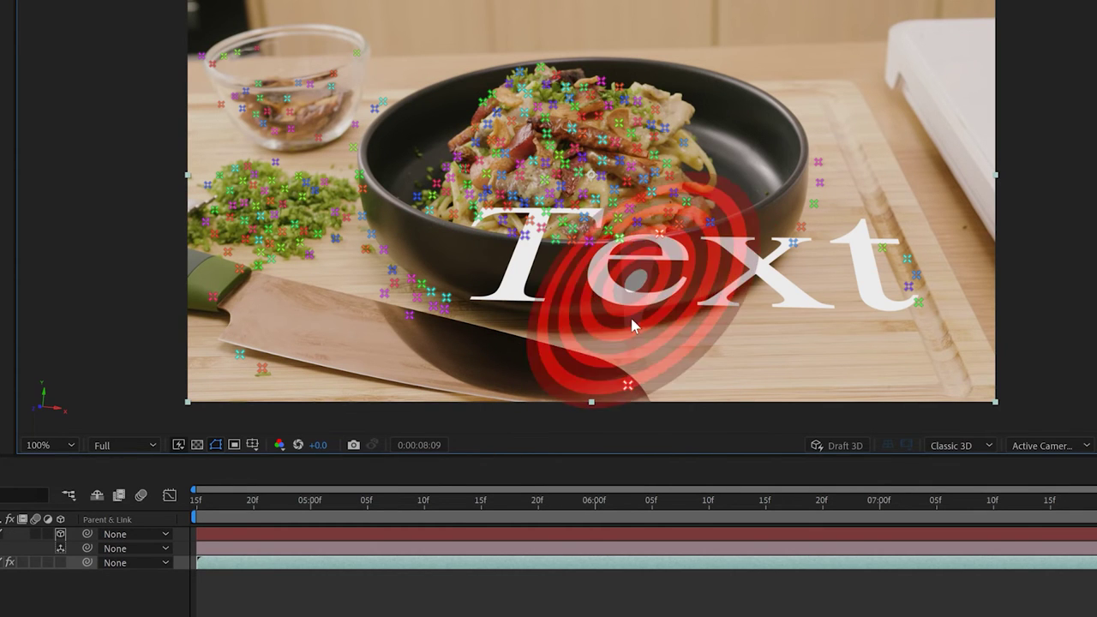
Hide the track points, select the 3D Tracker Camera layer, and preview the footage
key(F2)
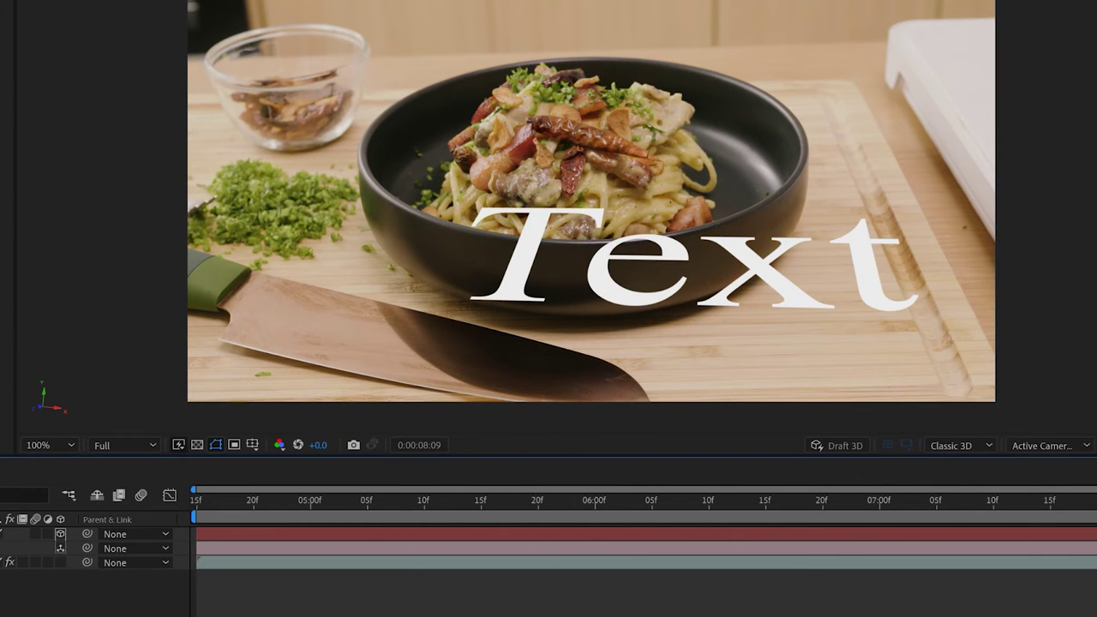
click(25, 549)
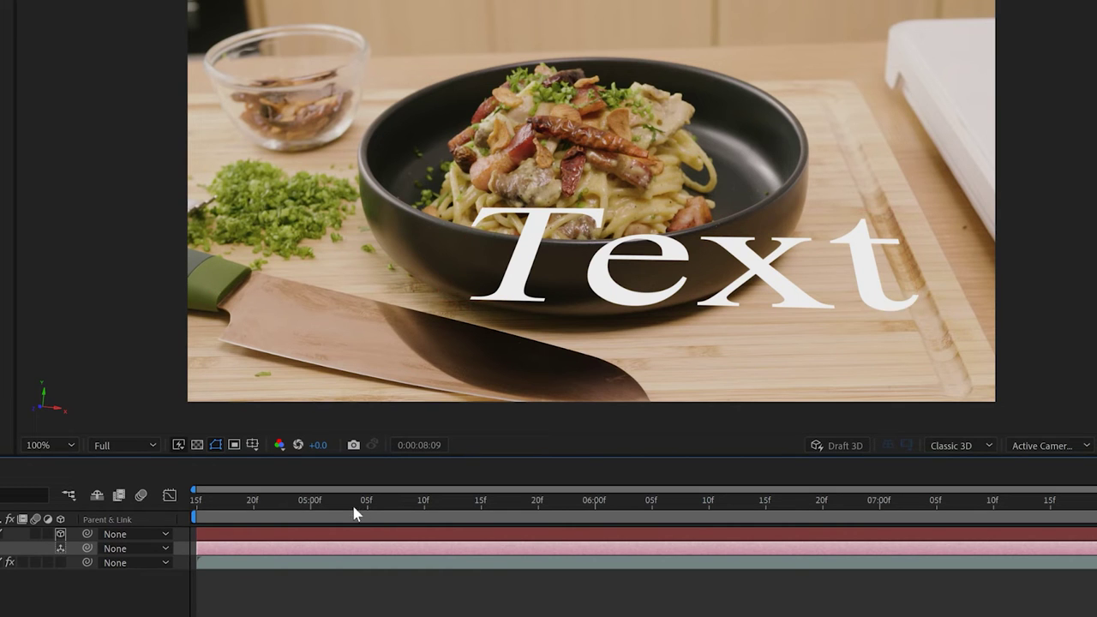
key(space)
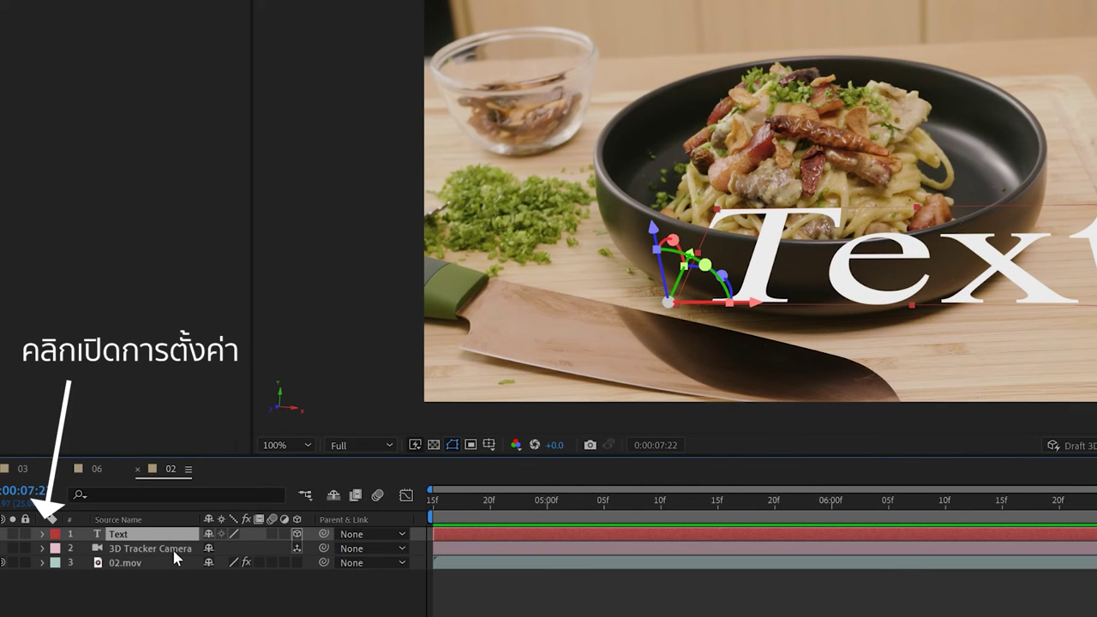
Tilt the Text layer to X 77°, Y 17°, Z 6° rotation and scale it down
key(r)
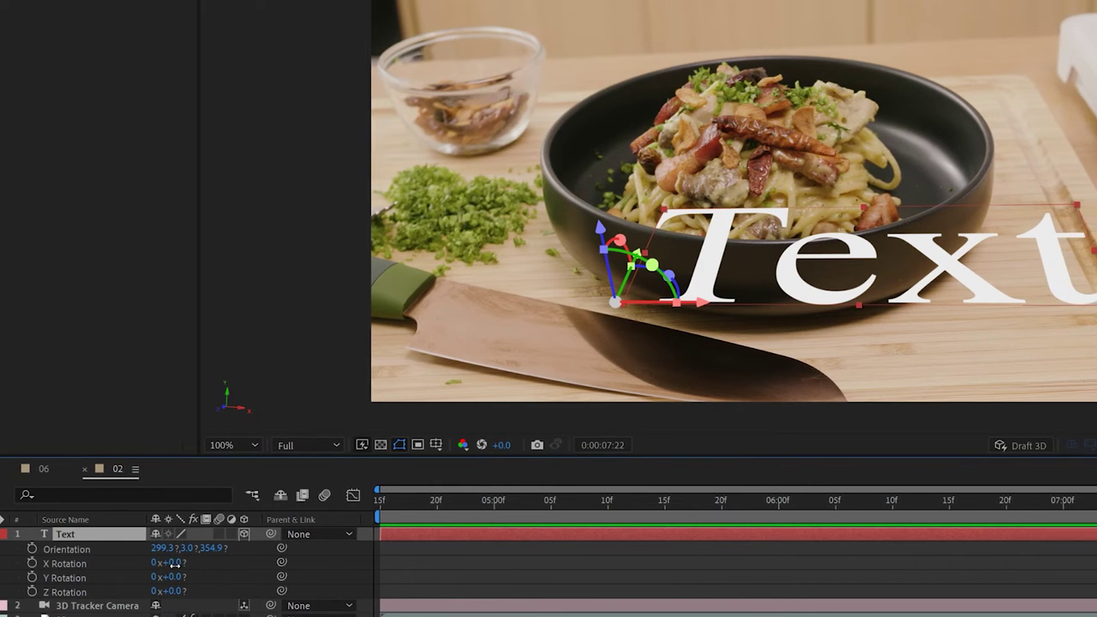
drag(227, 568, 234, 565)
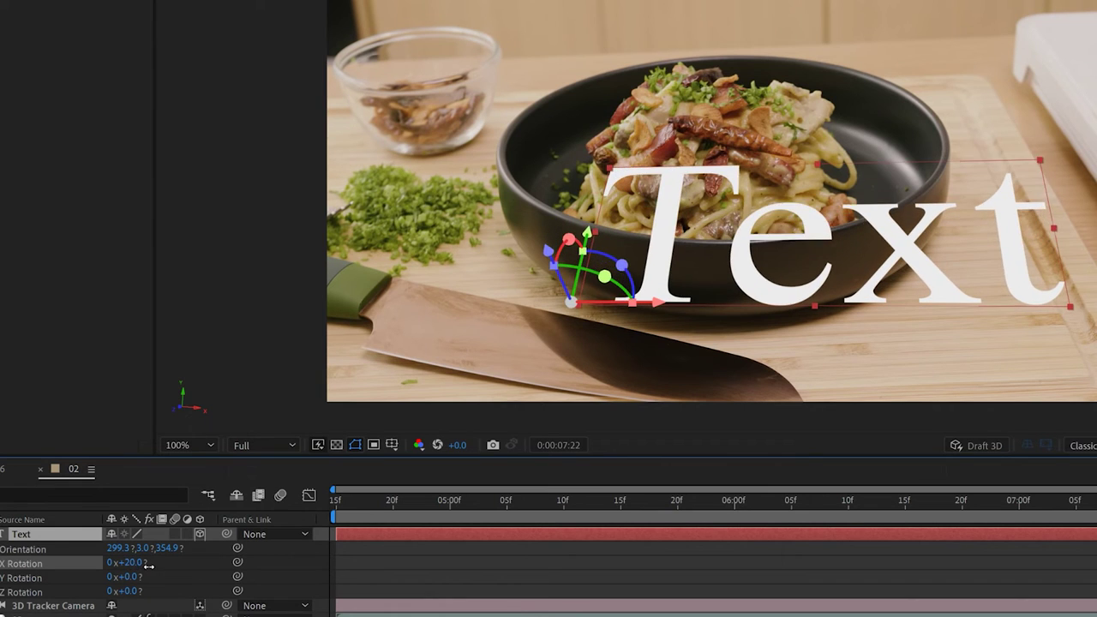
drag(149, 566, 184, 563)
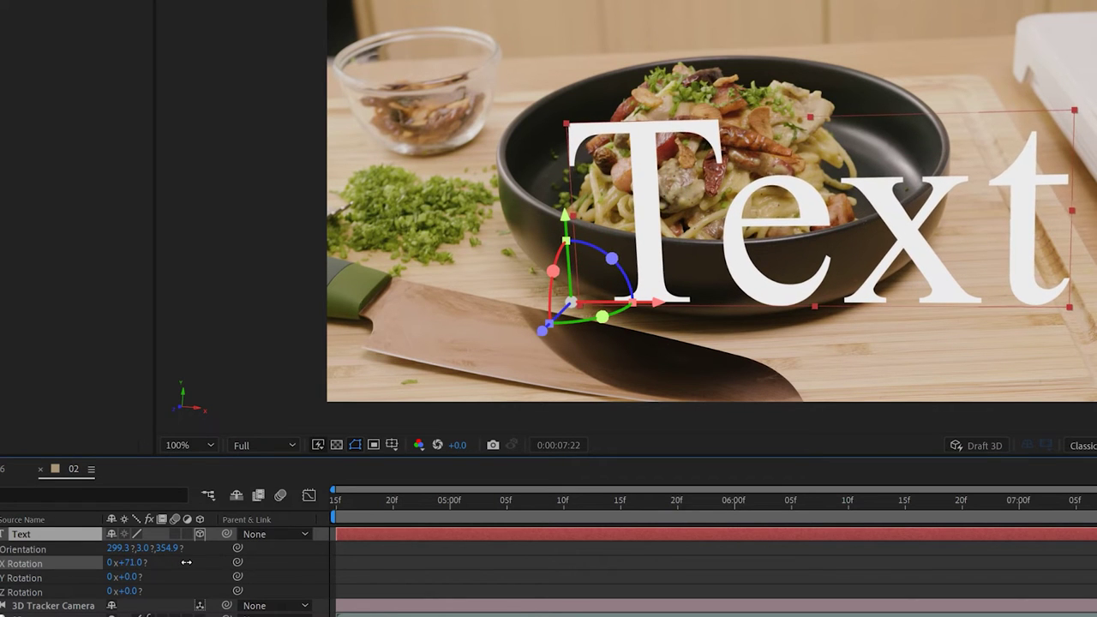
key(s)
drag(1074, 111, 759, 243)
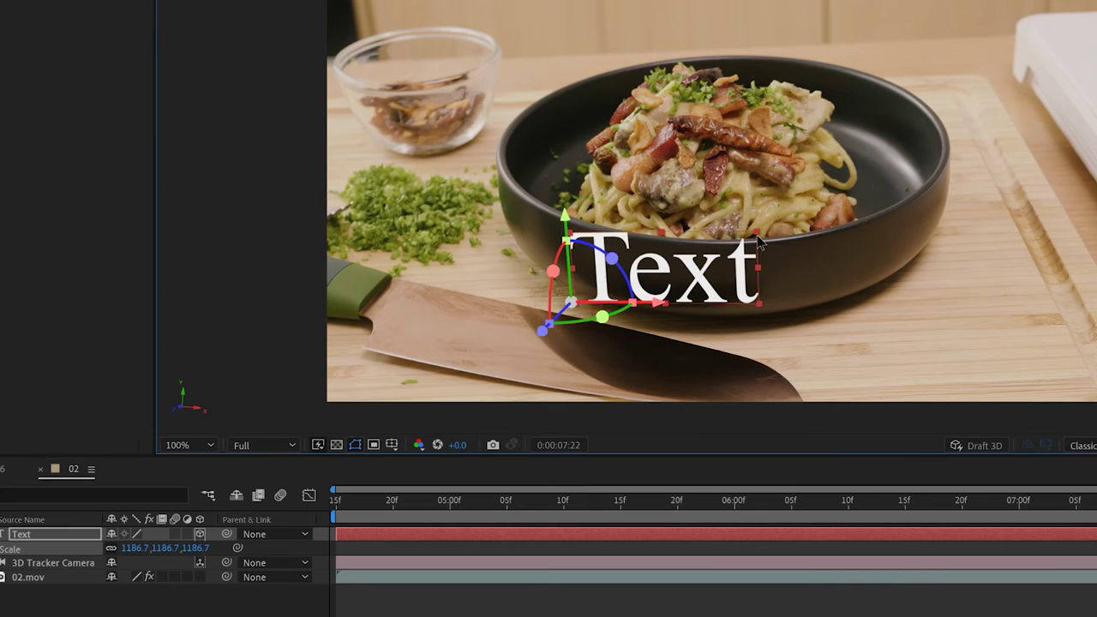
Push the text back, lower it onto the board, refine its tilt, then preview
key(F2)
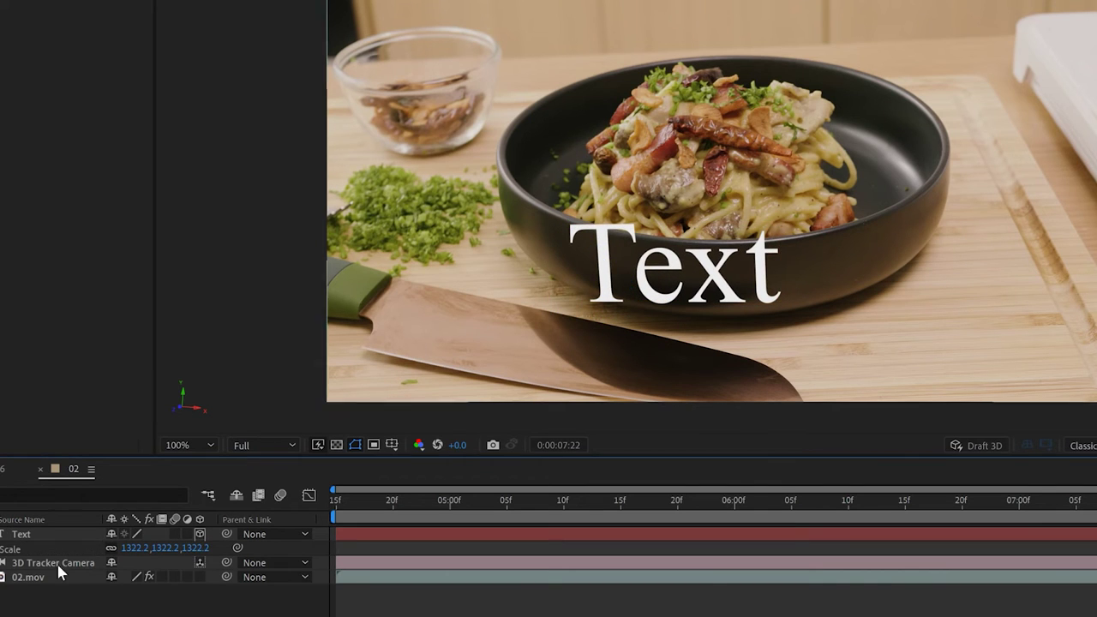
key(r)
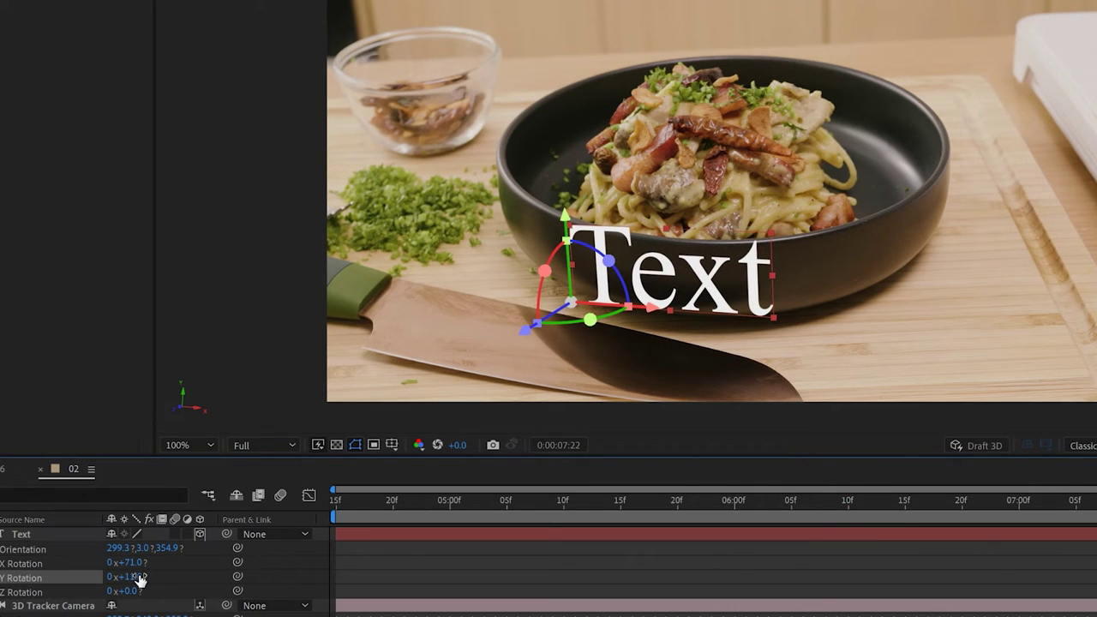
key(Return)
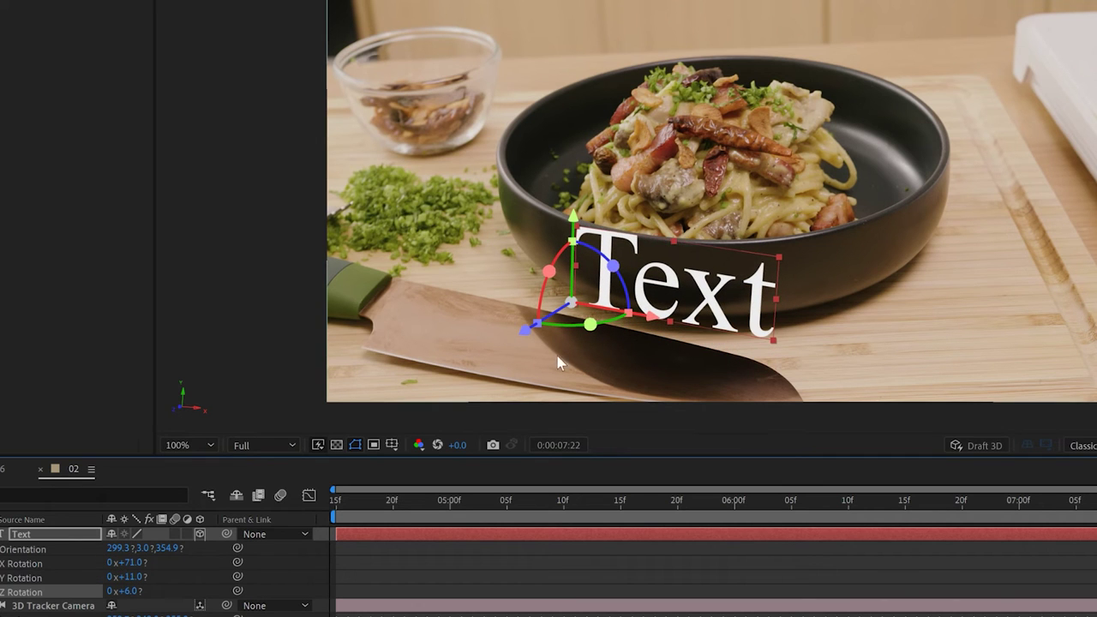
drag(512, 335, 505, 337)
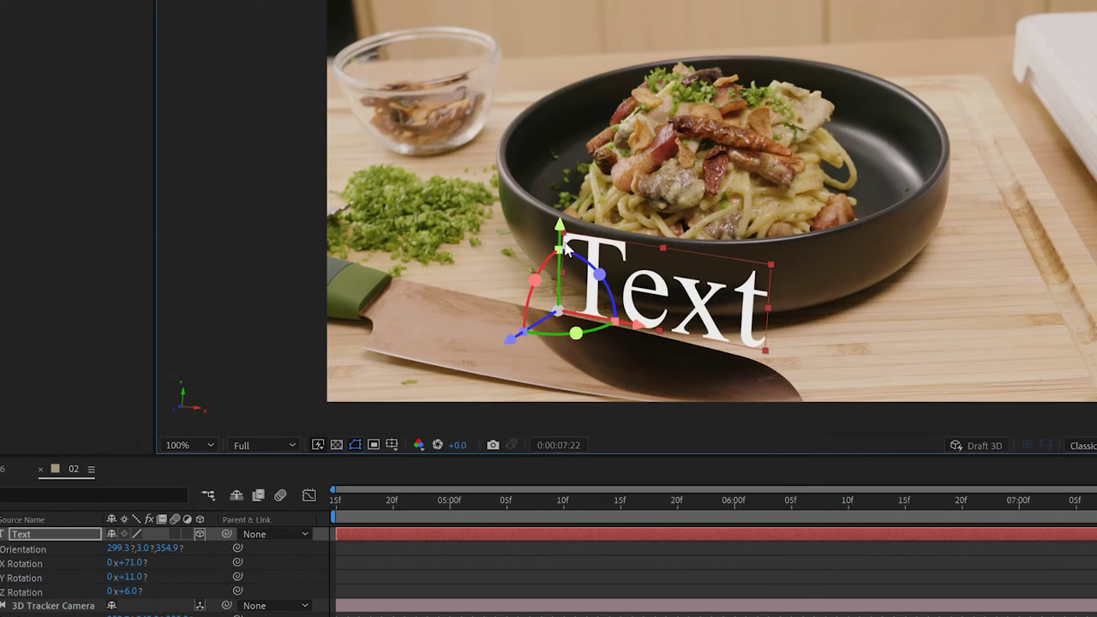
drag(559, 236, 559, 242)
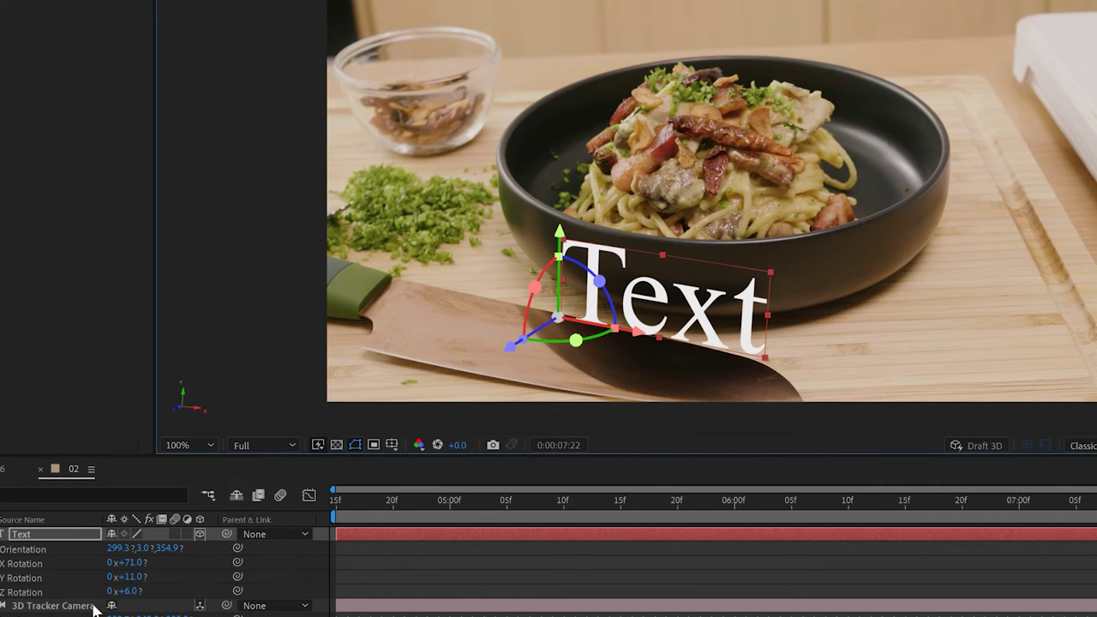
drag(129, 562, 145, 562)
key(F2)
key(space)
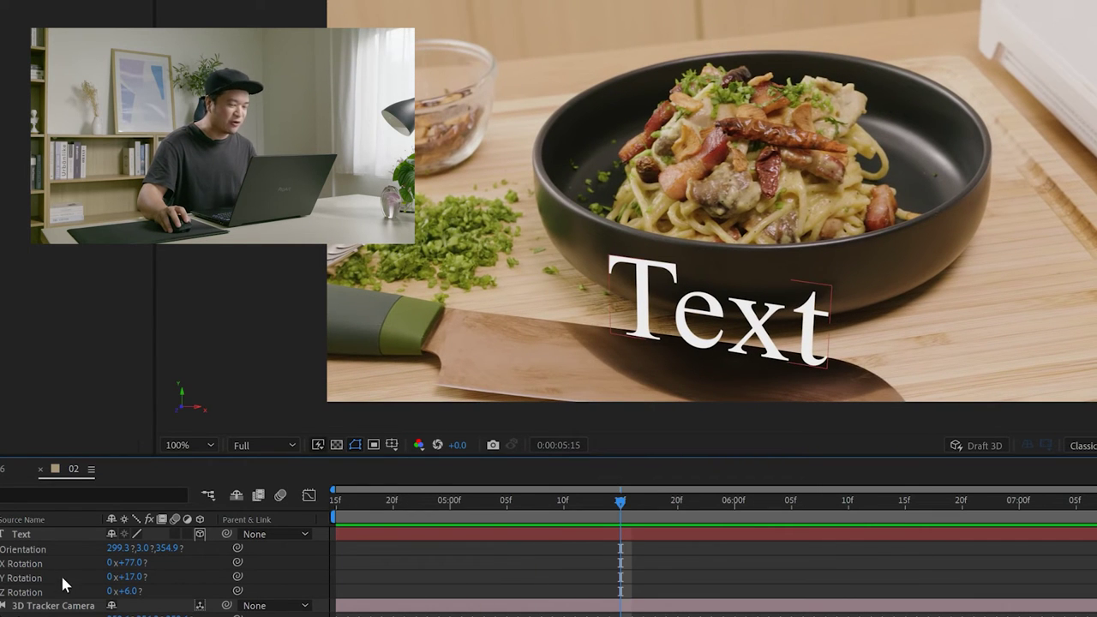
Change the 3D text to read PASTA
click(60, 536)
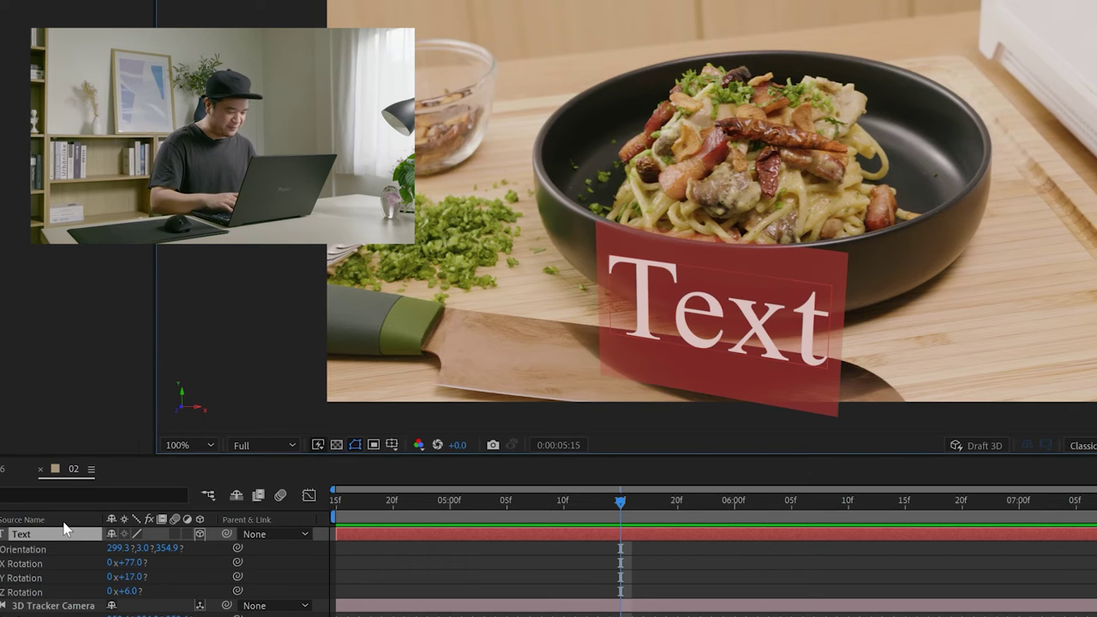
text(PASTA)
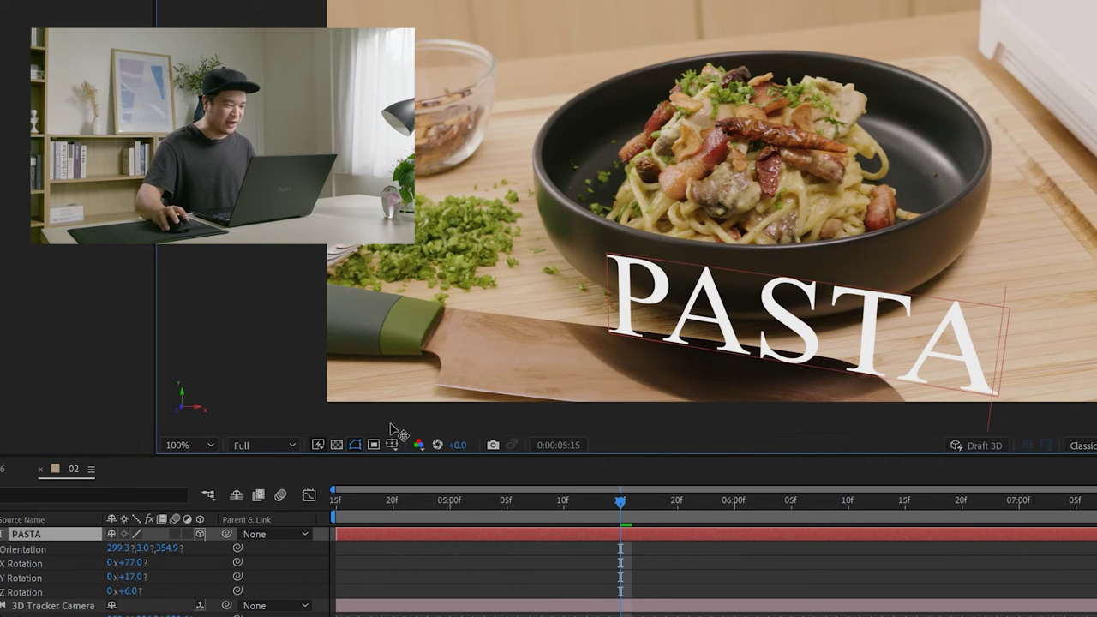
click(74, 535)
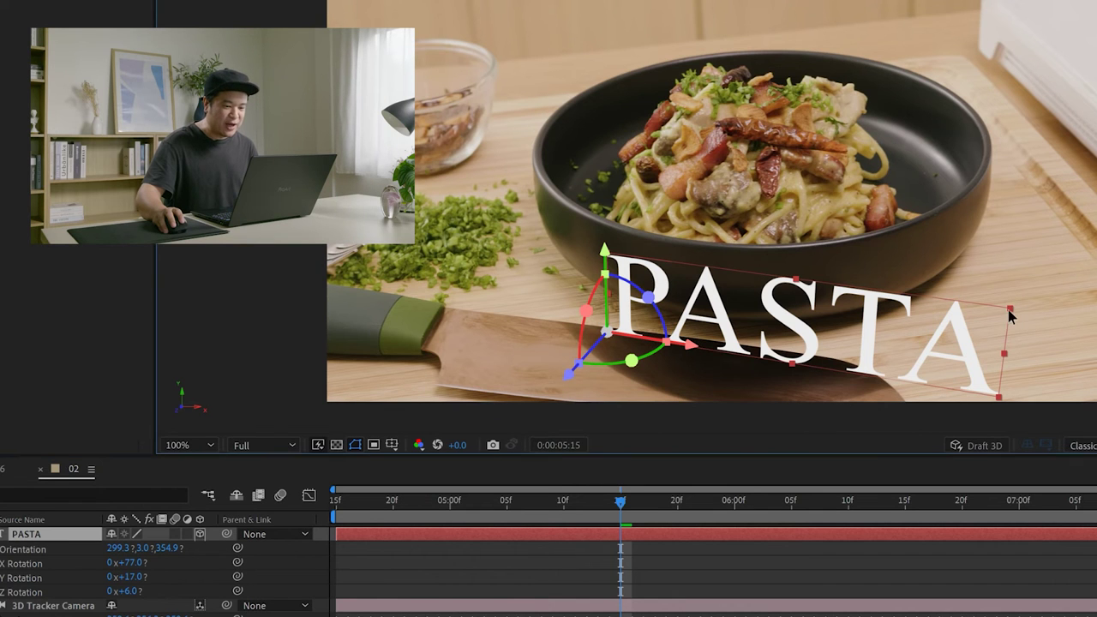
Shrink the PASTA text and slide it left along the board
drag(1010, 317, 891, 328)
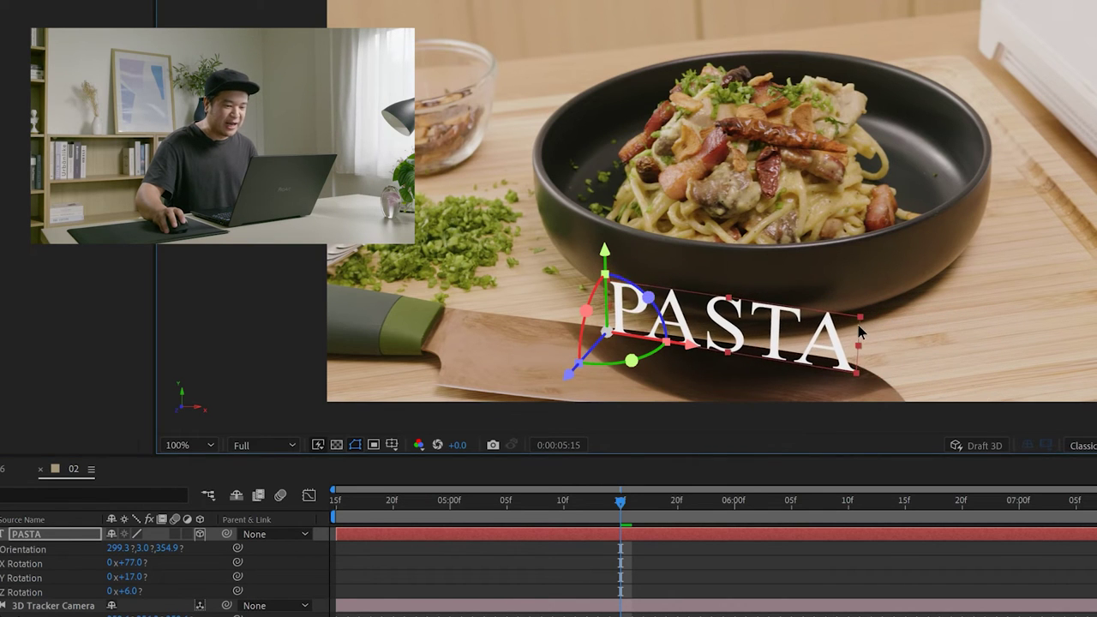
key(F2)
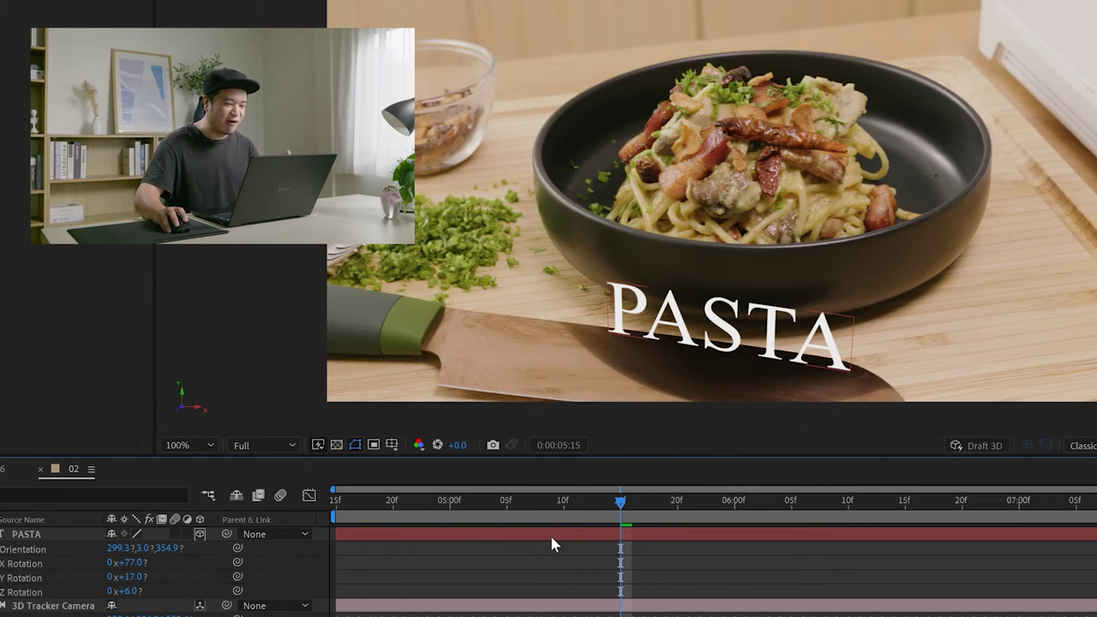
click(686, 360)
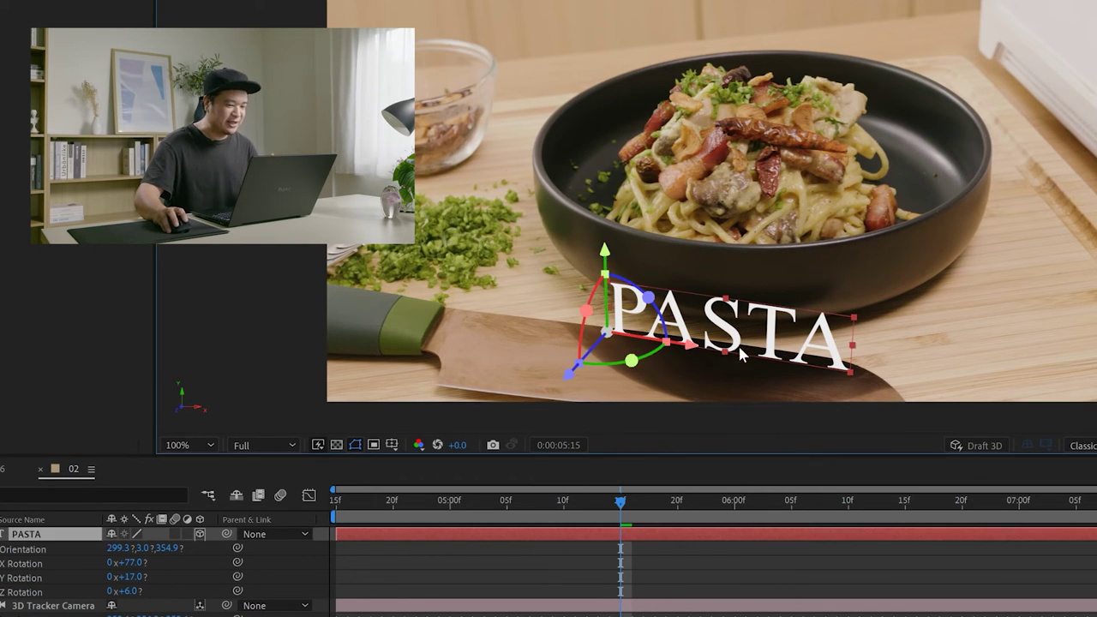
drag(694, 353, 677, 344)
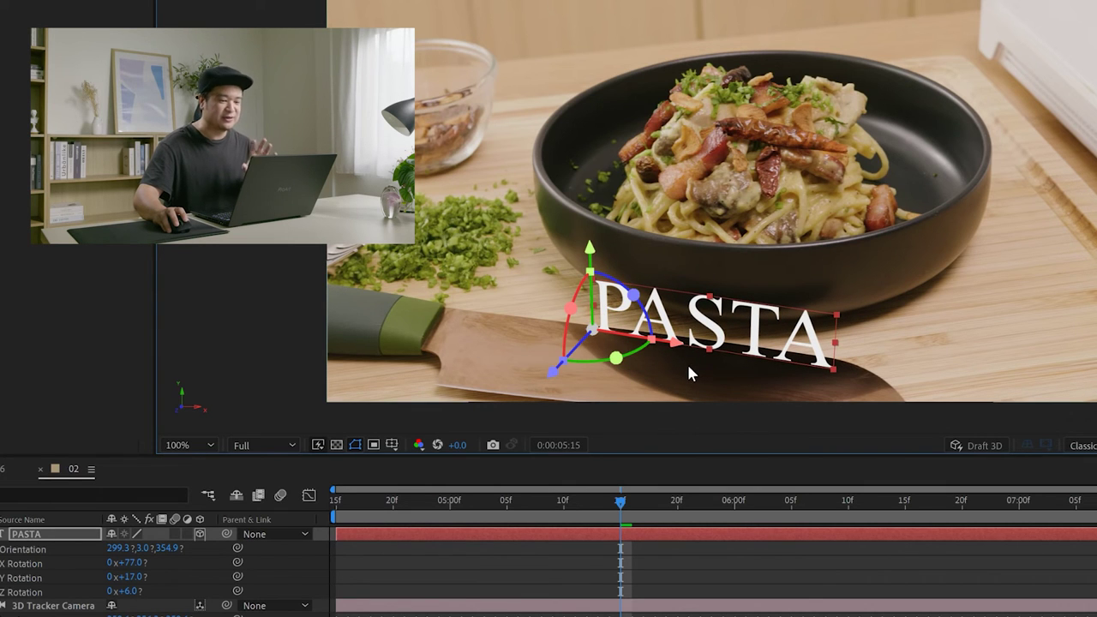
key(F2)
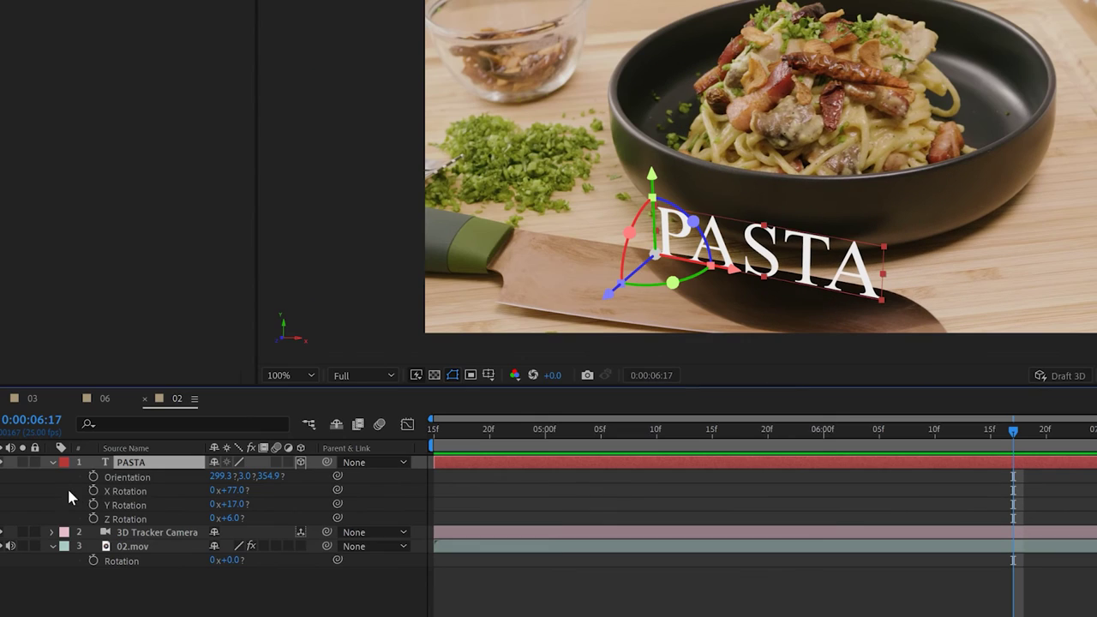
Duplicate PASTA as PASTA 2, show its rotation, then reselect the original PASTA layer
key(ctrl+d)
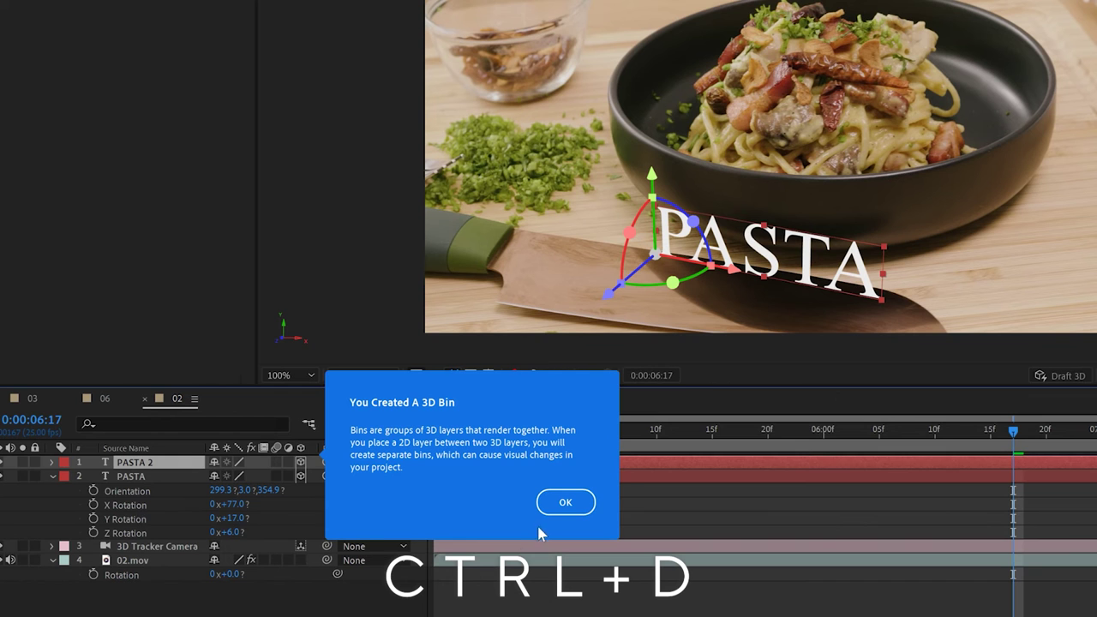
click(549, 511)
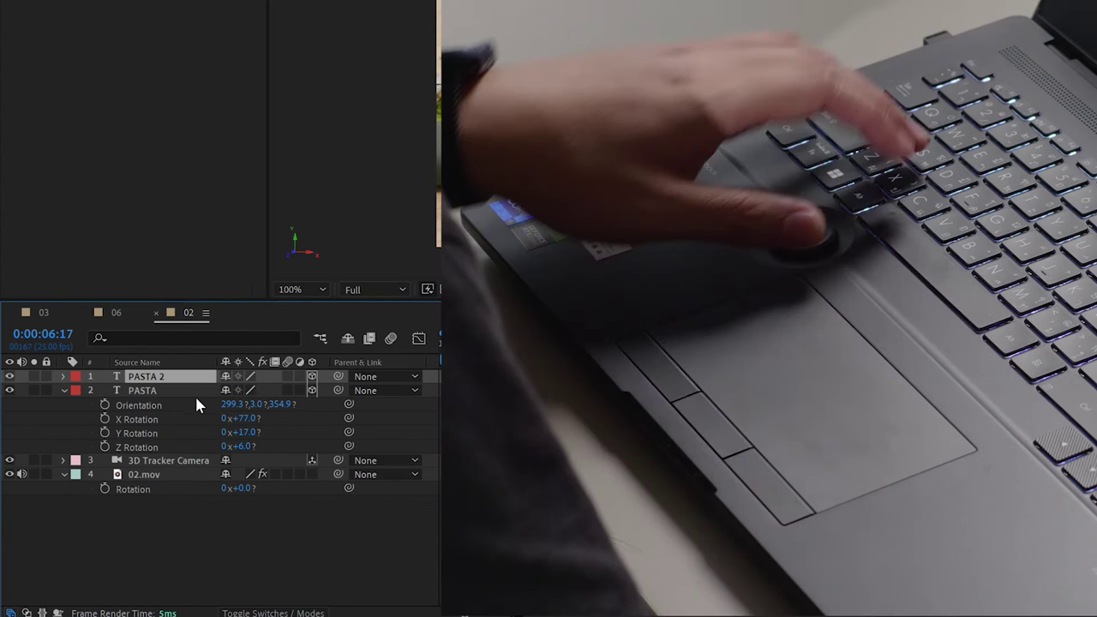
key(r)
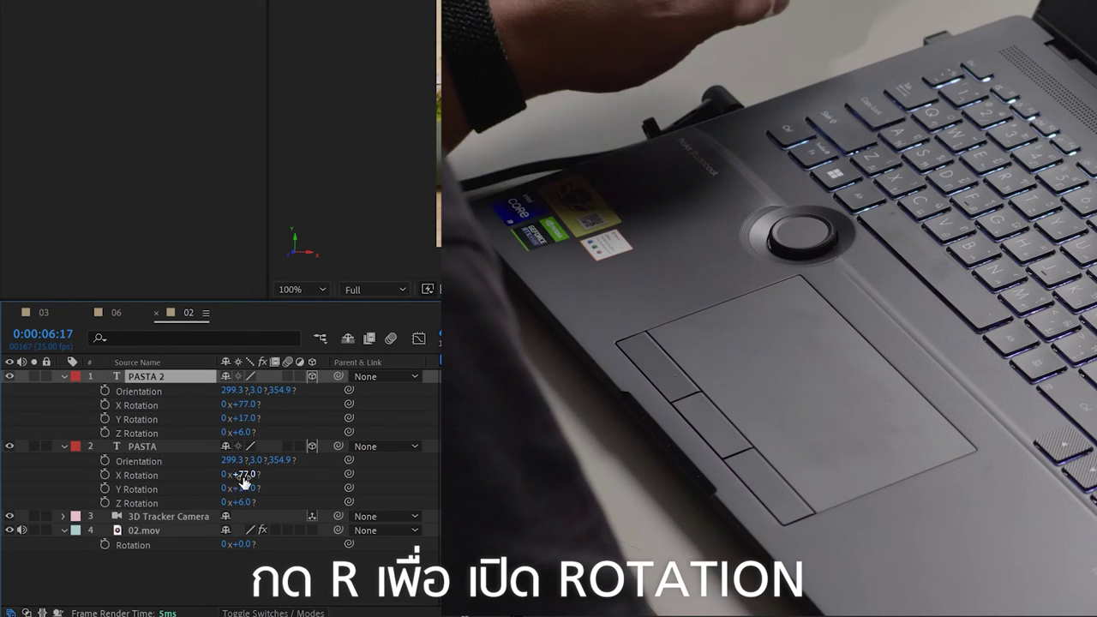
click(158, 482)
click(158, 450)
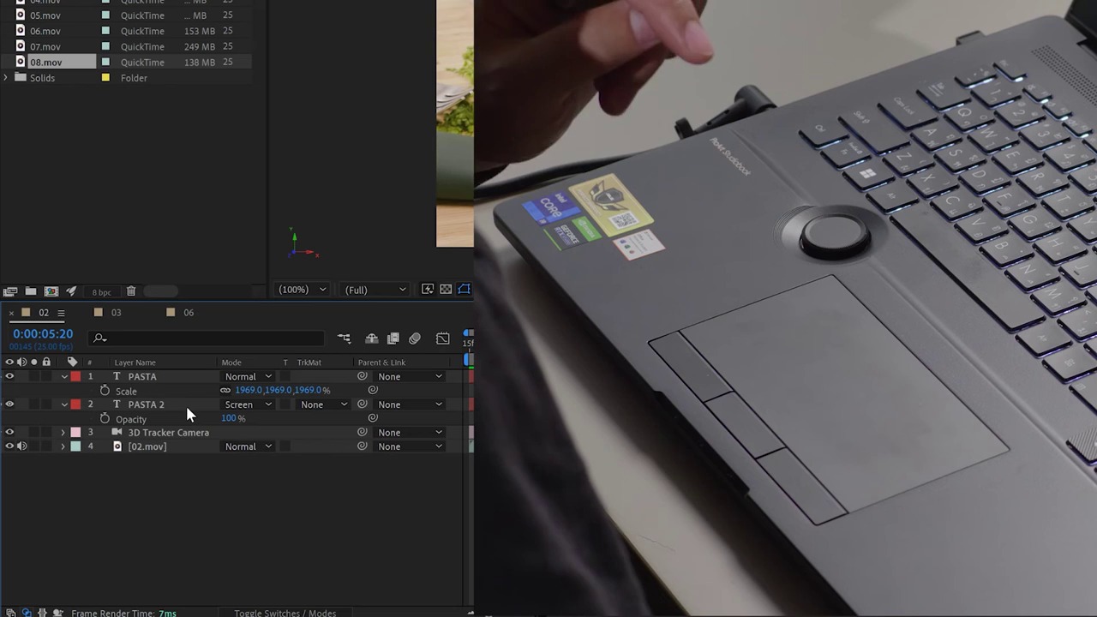
Select the PASTA 2 layer to turn it into the reflection
click(185, 403)
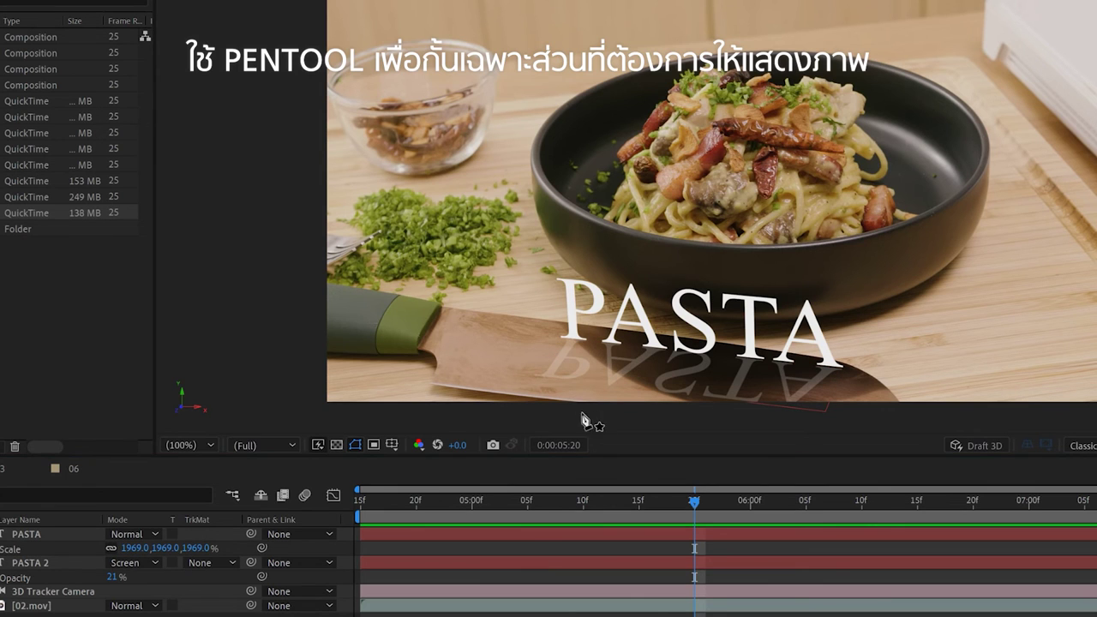
Select PASTA 2 and begin drawing its board mask, undoing a stray point
click(71, 562)
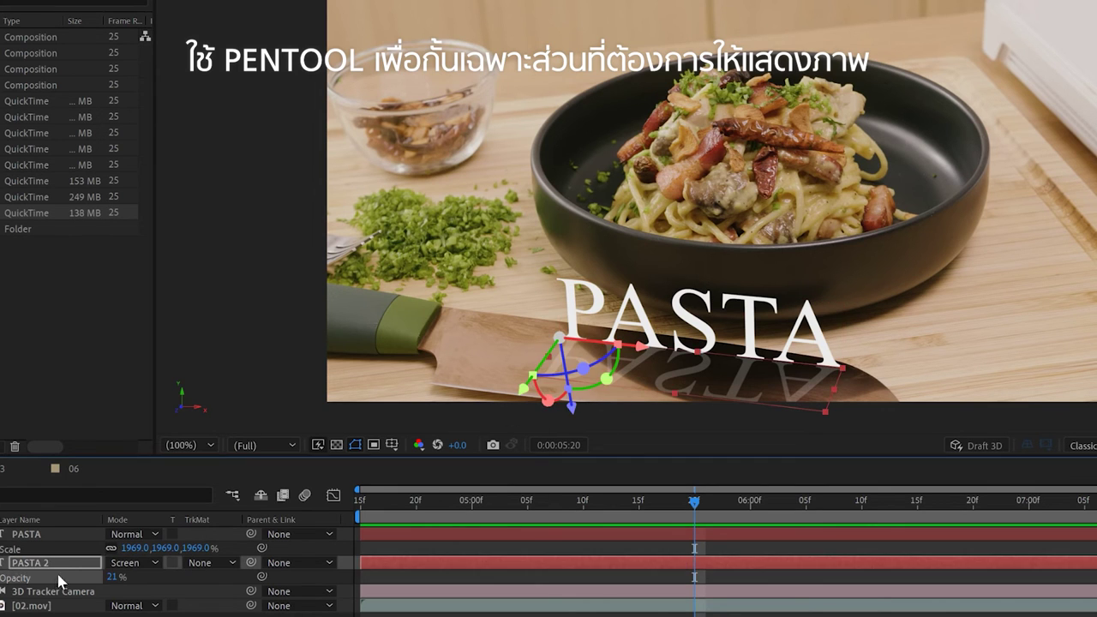
key(ctrl+Up)
click(493, 351)
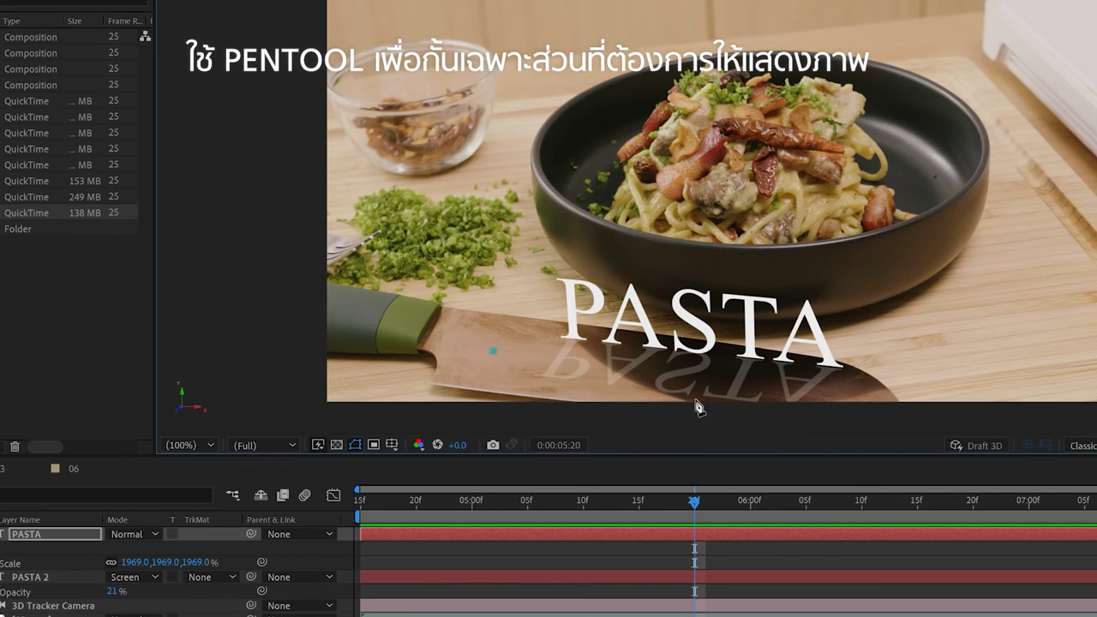
key(ctrl+z)
key(ctrl+z)
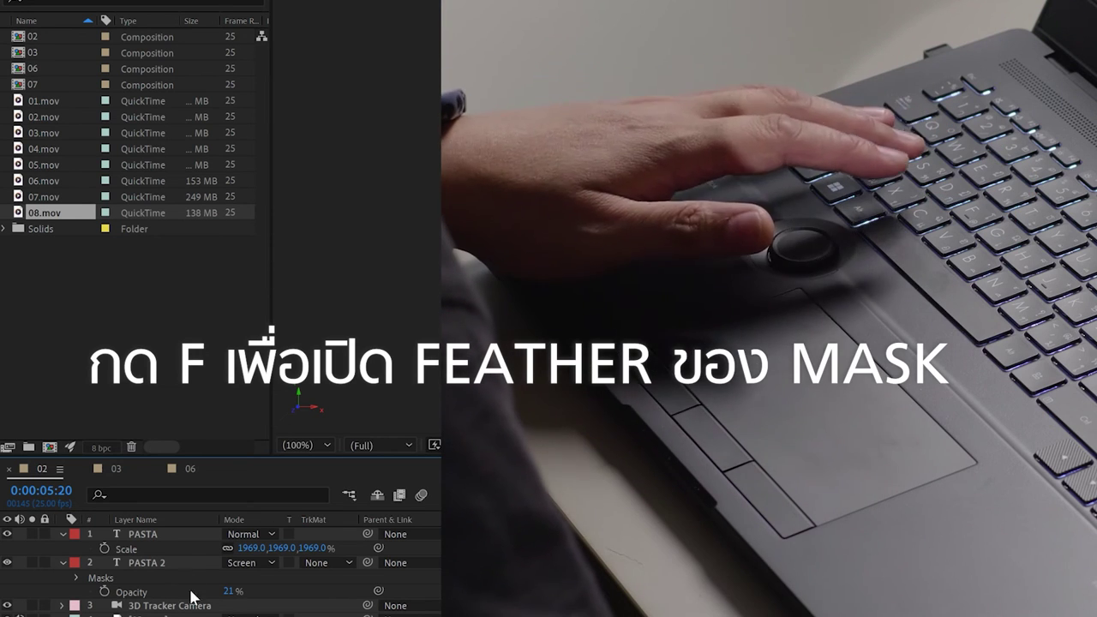
Set PASTA 2's Mask Feather to 14 pixels and preview the softened reflection
click(164, 562)
key(f)
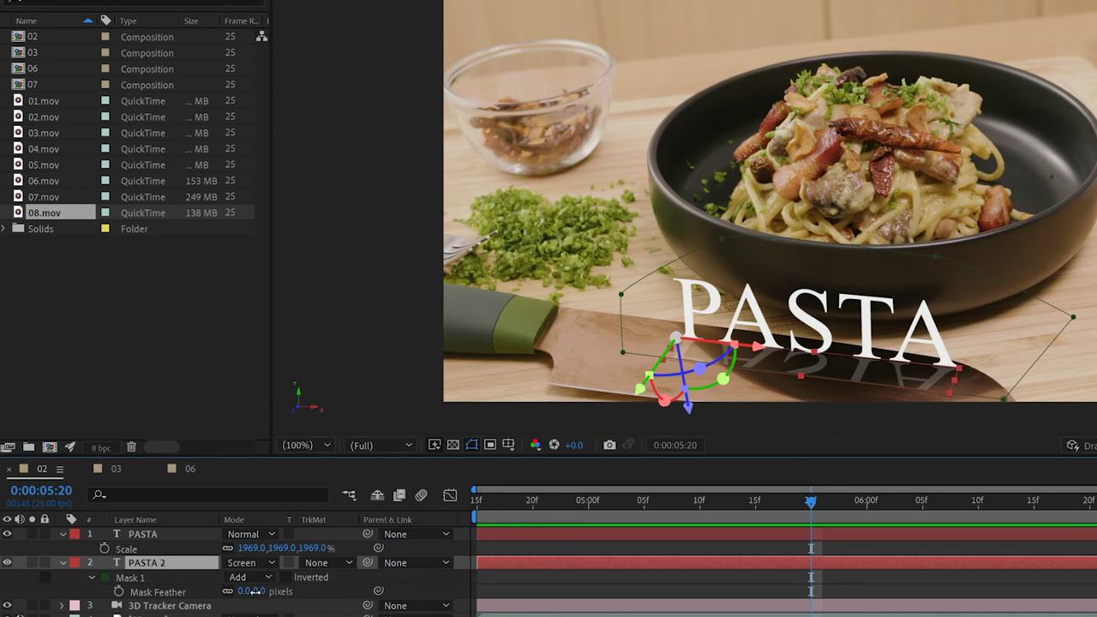
drag(267, 593, 278, 593)
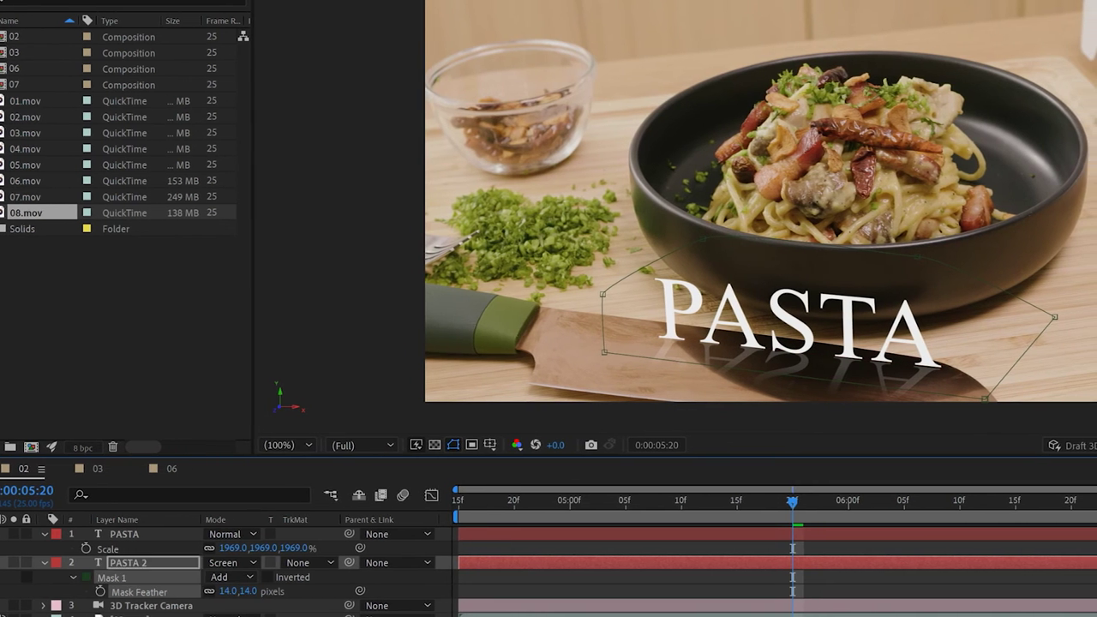
key(F2)
key(space)
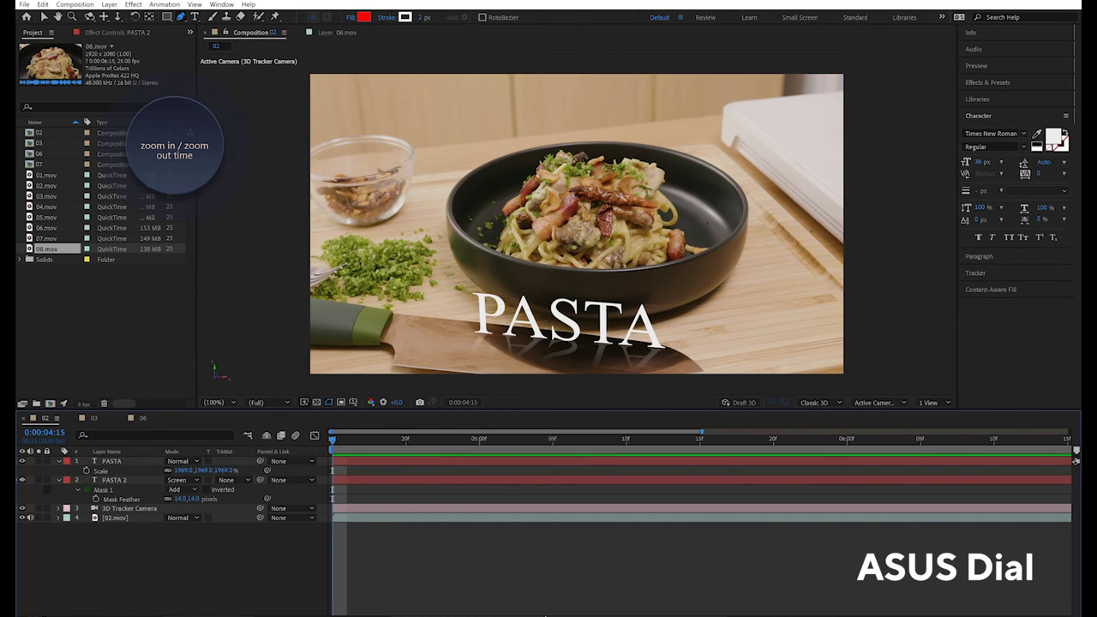
Zoom the time ruler in with the = key until single frames show
key(equal)
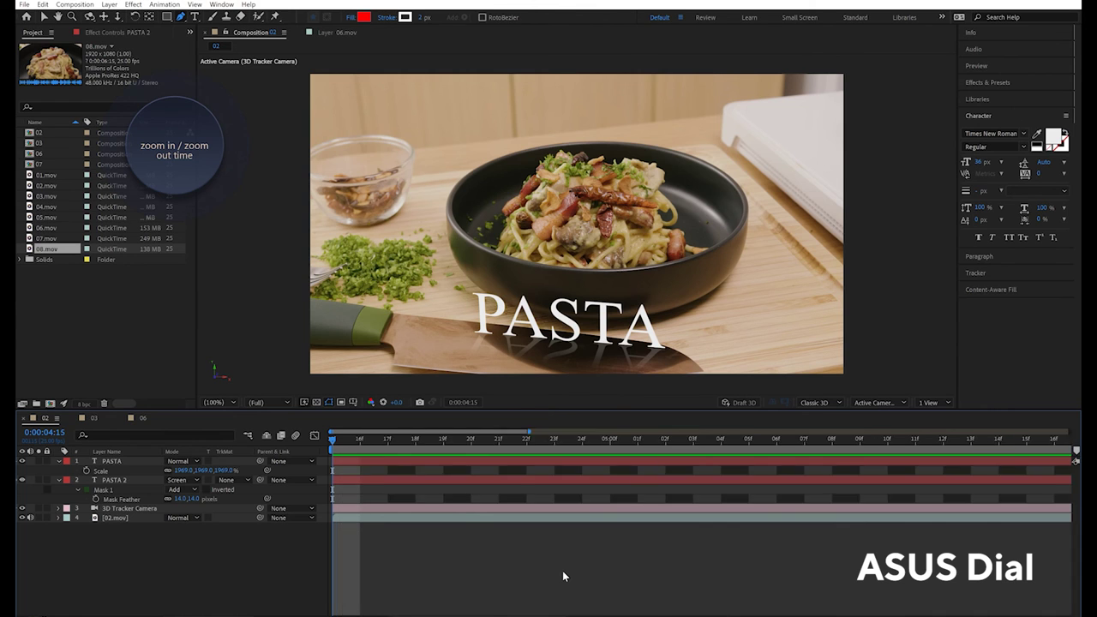